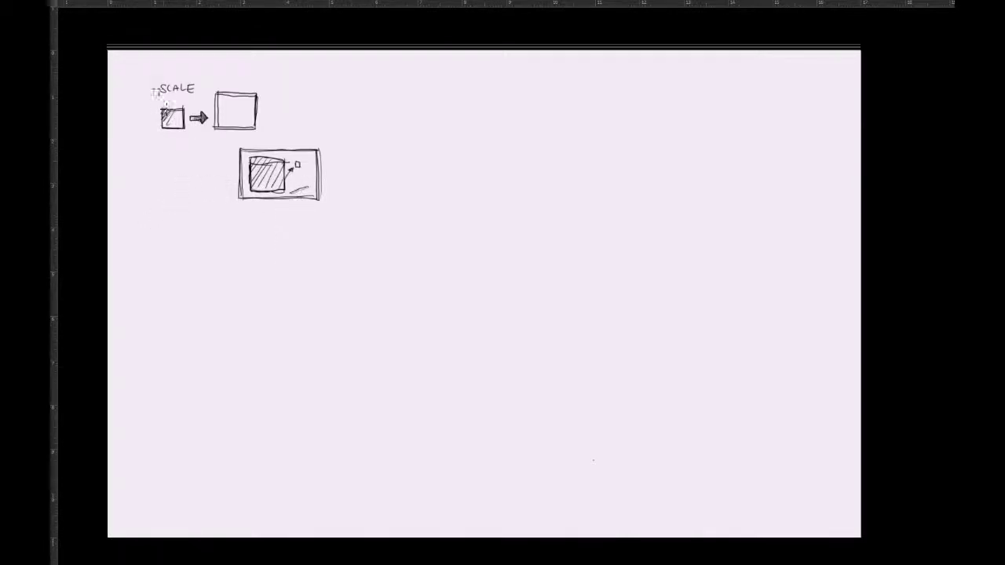
- Add a circled 1 beside the SCALE heading and write an OPACITY heading numbered 2 beneath the scale sketches
{"action": "right_click", "coordinate": [147, 88]}
{"action": "left_click", "coordinate": [153, 91]}
{"action": "mouse_move", "coordinate": [142, 83]}
{"action": "left_mouse_down"}
{"action": "mouse_move", "coordinate": [142, 95]}
{"action": "mouse_move", "coordinate": [144, 84]}
{"action": "left_mouse_up"}
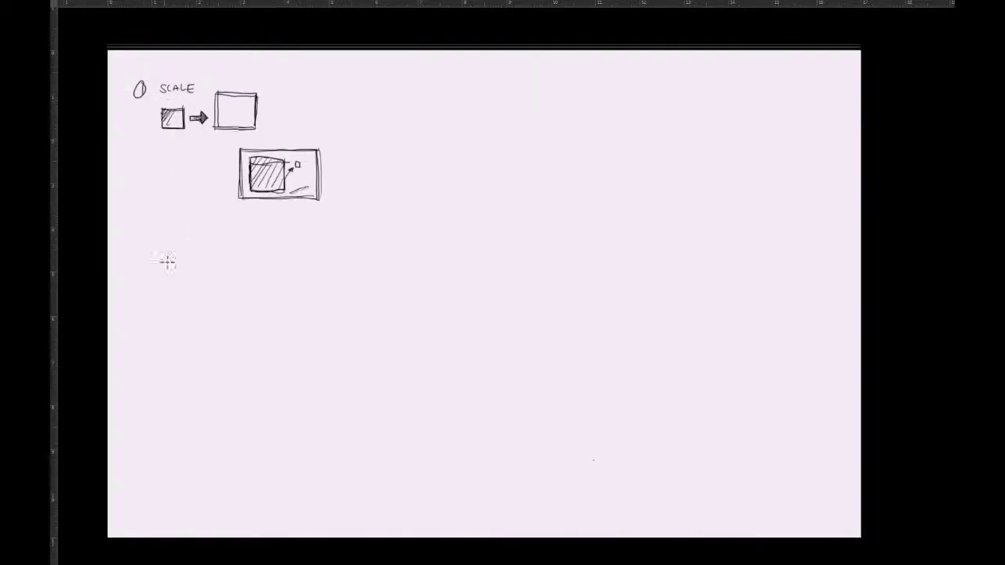
{"action": "mouse_move", "coordinate": [130, 240]}
{"action": "left_mouse_down"}
{"action": "mouse_move", "coordinate": [136, 251]}
{"action": "mouse_move", "coordinate": [137, 238]}
{"action": "mouse_move", "coordinate": [153, 251]}
{"action": "mouse_move", "coordinate": [188, 245]}
{"action": "left_mouse_up"}
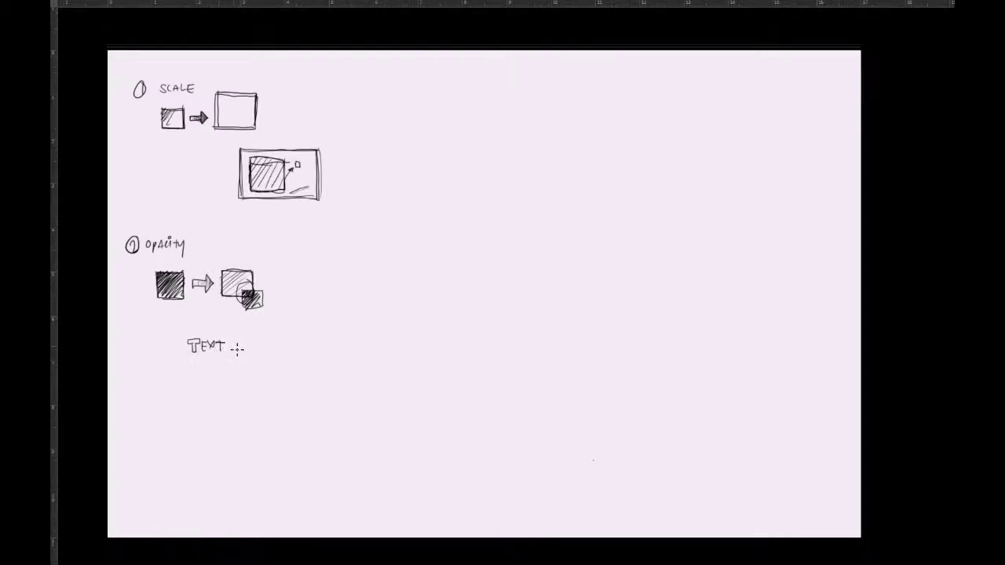
- Draw an arrow from TEXT to a second TEXT under the opacity squares, and erase that second word down to a faint outline
{"action": "mouse_move", "coordinate": [231, 346]}
{"action": "left_mouse_down"}
{"action": "mouse_move", "coordinate": [260, 351]}
{"action": "mouse_move", "coordinate": [270, 340]}
{"action": "mouse_move", "coordinate": [278, 348]}
{"action": "left_mouse_up"}
{"action": "mouse_move", "coordinate": [278, 340]}
{"action": "left_mouse_down"}
{"action": "mouse_move", "coordinate": [272, 349]}
{"action": "mouse_move", "coordinate": [287, 339]}
{"action": "left_mouse_up"}
{"action": "left_click_drag", "start_coordinate": [282, 339], "coordinate": [282, 351]}
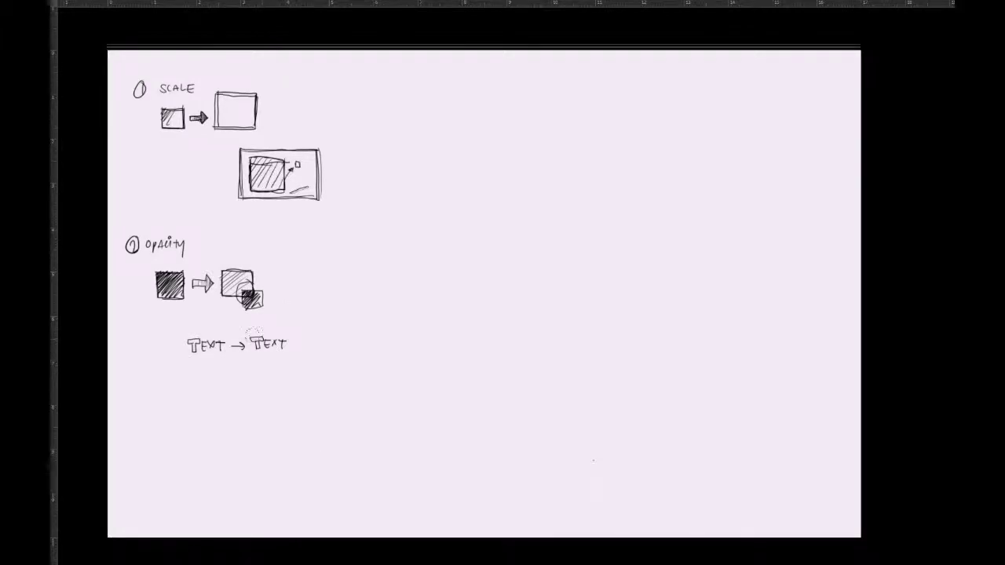
{"action": "mouse_move", "coordinate": [259, 340]}
{"action": "left_mouse_down"}
{"action": "mouse_move", "coordinate": [285, 343]}
{"action": "mouse_move", "coordinate": [283, 353]}
{"action": "mouse_move", "coordinate": [287, 345]}
{"action": "mouse_move", "coordinate": [250, 343]}
{"action": "left_mouse_up"}
{"action": "key", "text": "b"}
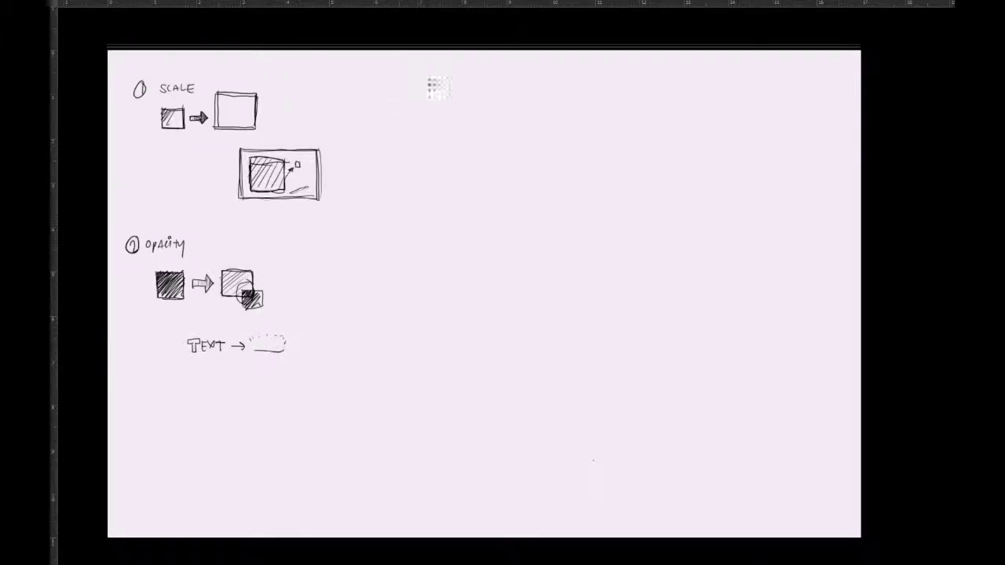
- Write heading 3, Position, and sketch a square with a centre dot and an arrow to a second square, both labelled with x,y coordinates
{"action": "left_click_drag", "start_coordinate": [434, 81], "coordinate": [459, 91]}
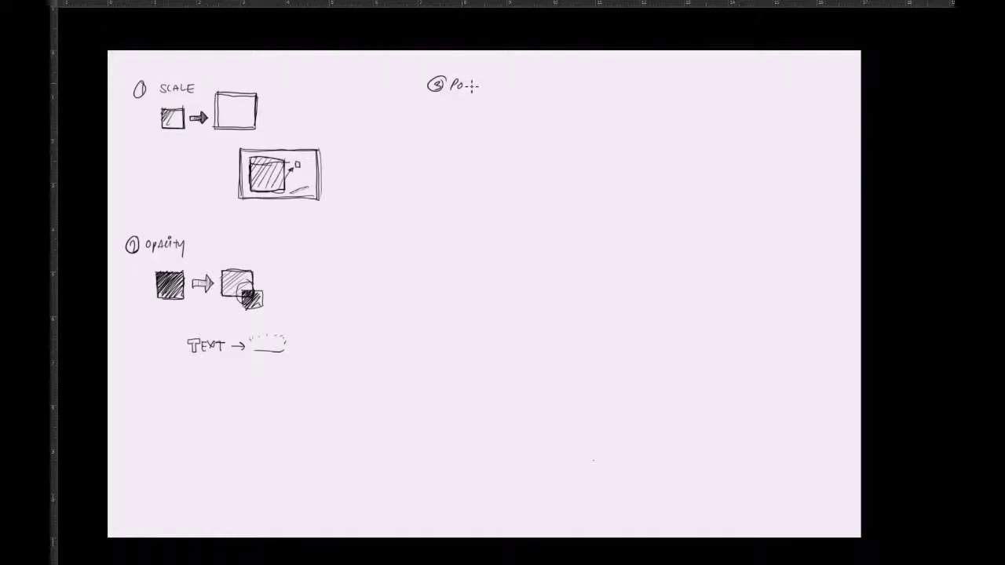
{"action": "mouse_move", "coordinate": [472, 85]}
{"action": "left_mouse_down"}
{"action": "mouse_move", "coordinate": [496, 83]}
{"action": "mouse_move", "coordinate": [474, 77]}
{"action": "left_mouse_up"}
{"action": "left_click_drag", "start_coordinate": [475, 125], "coordinate": [449, 146]}
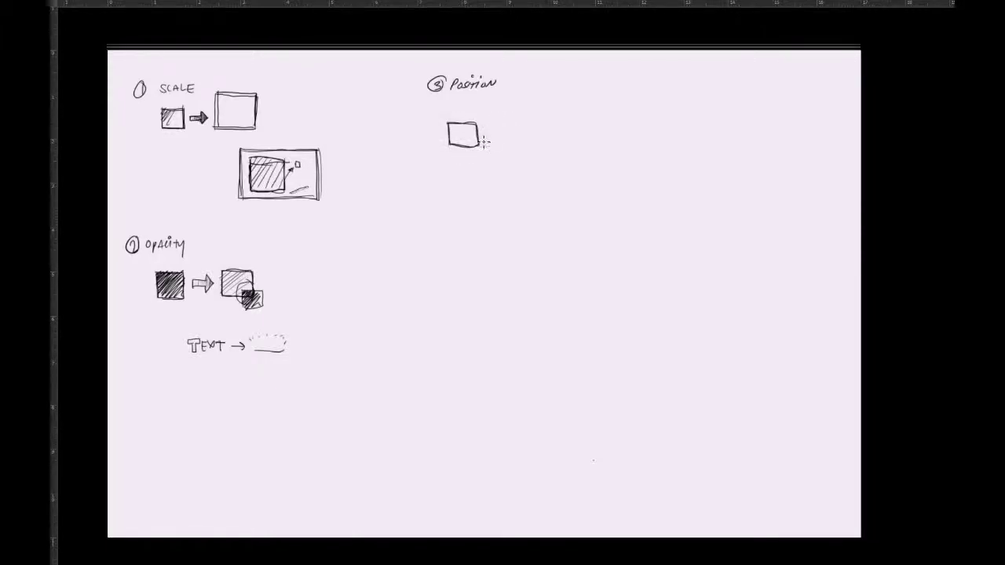
{"action": "left_click", "coordinate": [461, 136]}
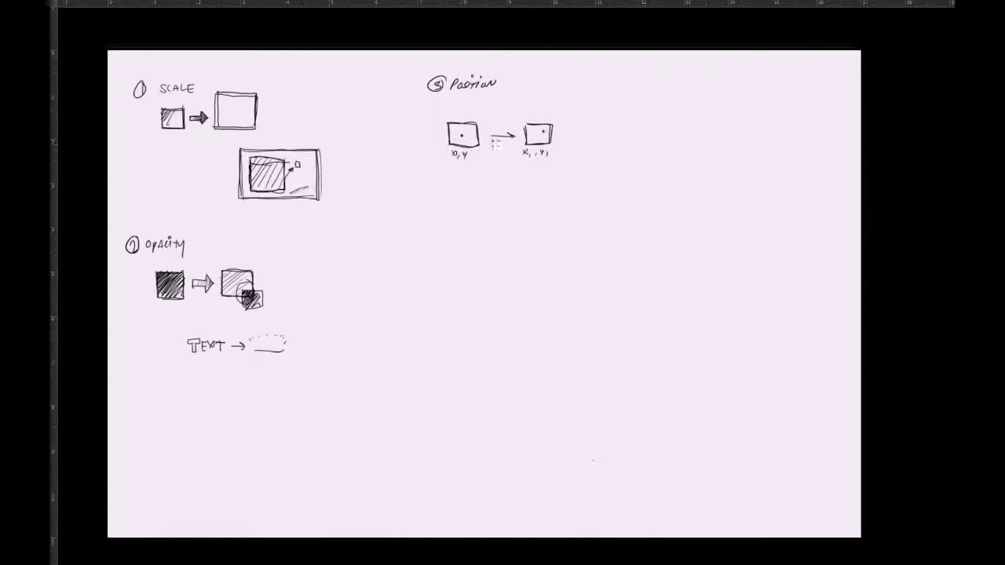
{"action": "left_click", "coordinate": [461, 135]}
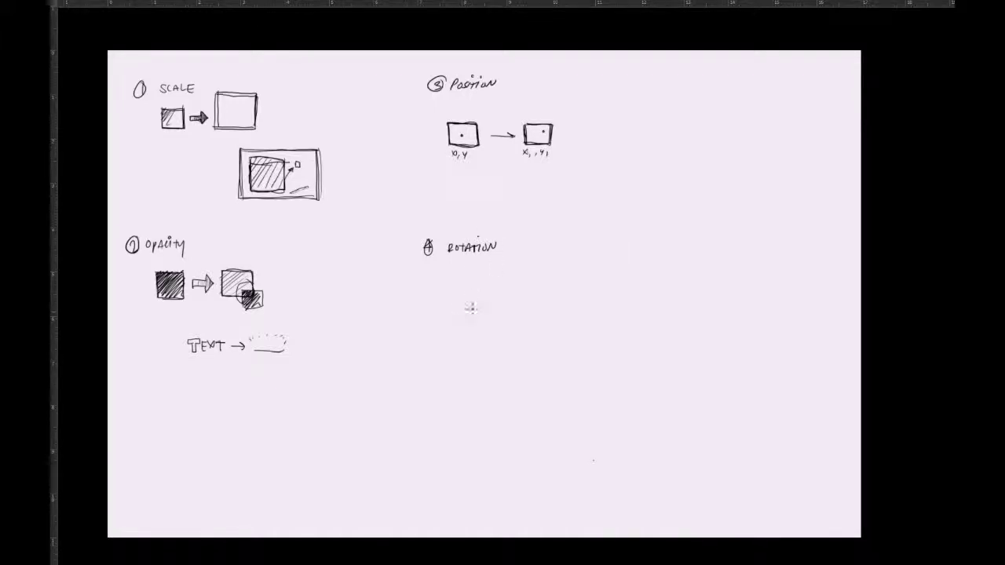
- Sketch a square under ROTATION with a marked corner turned to a new place by a curved arrow, and thicken the Position arrow
{"action": "mouse_move", "coordinate": [446, 291]}
{"action": "left_mouse_down"}
{"action": "mouse_move", "coordinate": [483, 295]}
{"action": "mouse_move", "coordinate": [483, 321]}
{"action": "left_mouse_up"}
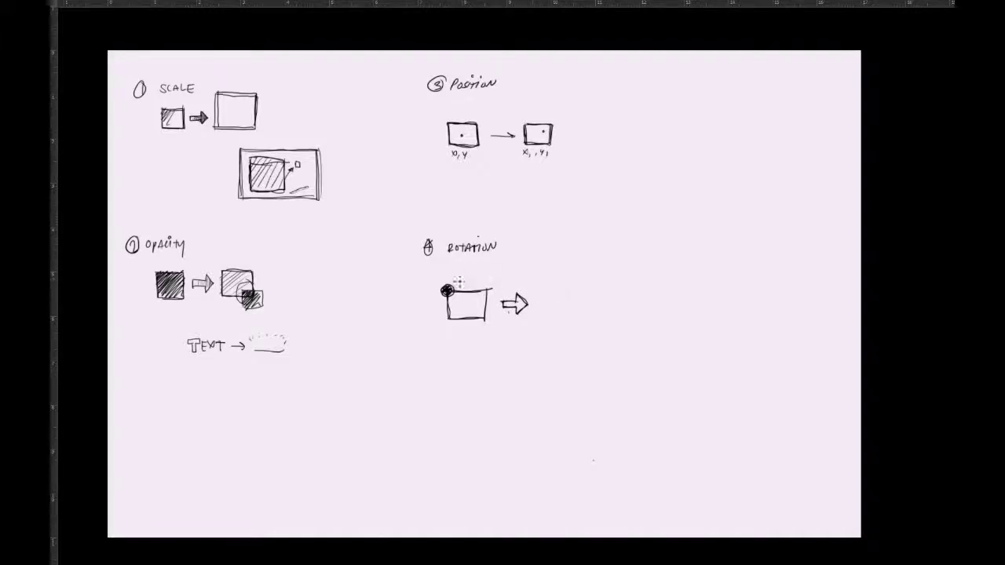
{"action": "mouse_move", "coordinate": [449, 287]}
{"action": "left_mouse_down"}
{"action": "mouse_move", "coordinate": [468, 269]}
{"action": "mouse_move", "coordinate": [476, 276]}
{"action": "left_mouse_up"}
{"action": "mouse_move", "coordinate": [553, 290]}
{"action": "left_mouse_down"}
{"action": "mouse_move", "coordinate": [560, 322]}
{"action": "mouse_move", "coordinate": [586, 317]}
{"action": "mouse_move", "coordinate": [592, 292]}
{"action": "left_mouse_up"}
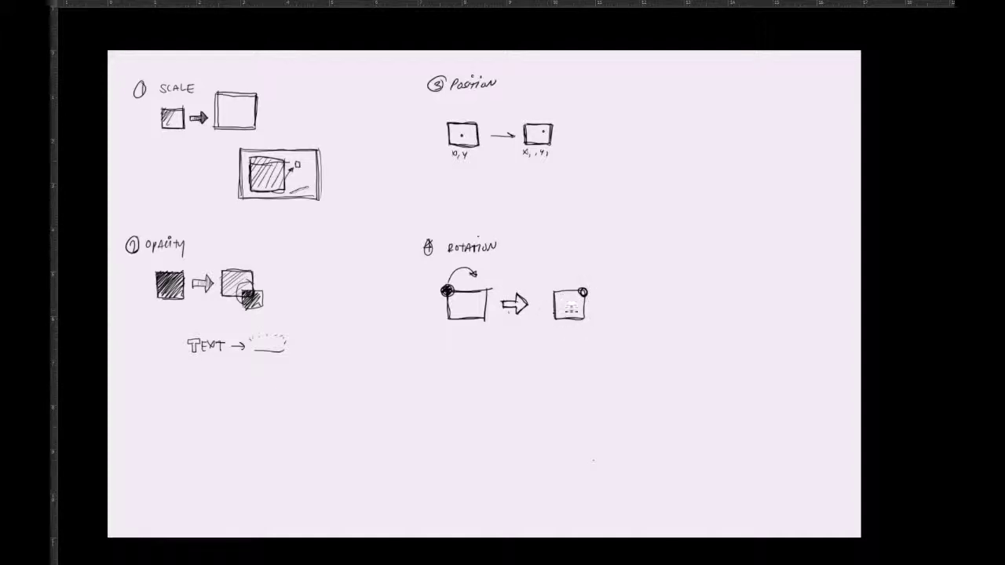
{"action": "left_click_drag", "start_coordinate": [503, 131], "coordinate": [515, 135]}
{"action": "left_click_drag", "start_coordinate": [515, 136], "coordinate": [504, 141]}
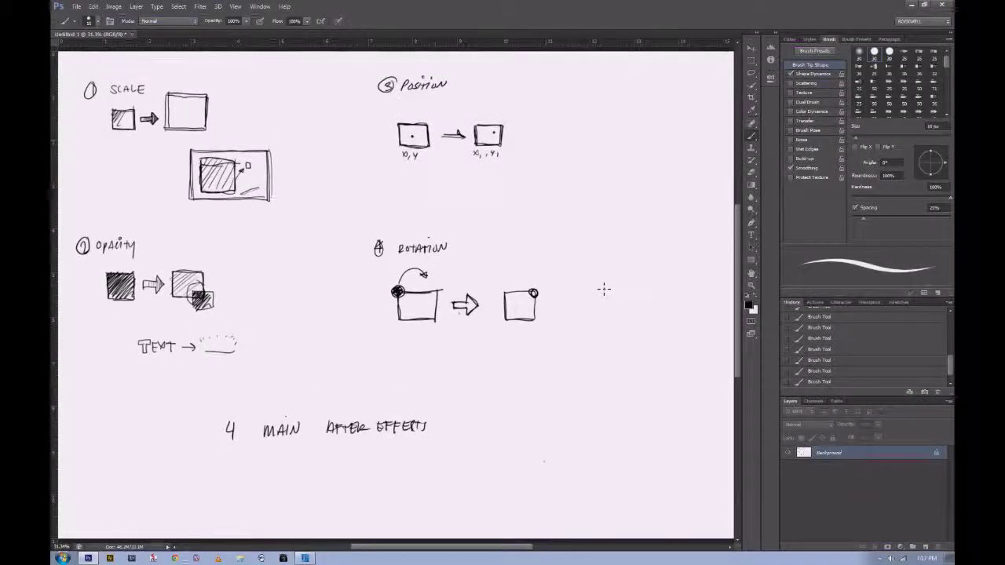
- Hide the Background layer, fill a new layer with white, and add another empty layer above it for sketching
{"action": "left_click", "coordinate": [924, 547]}
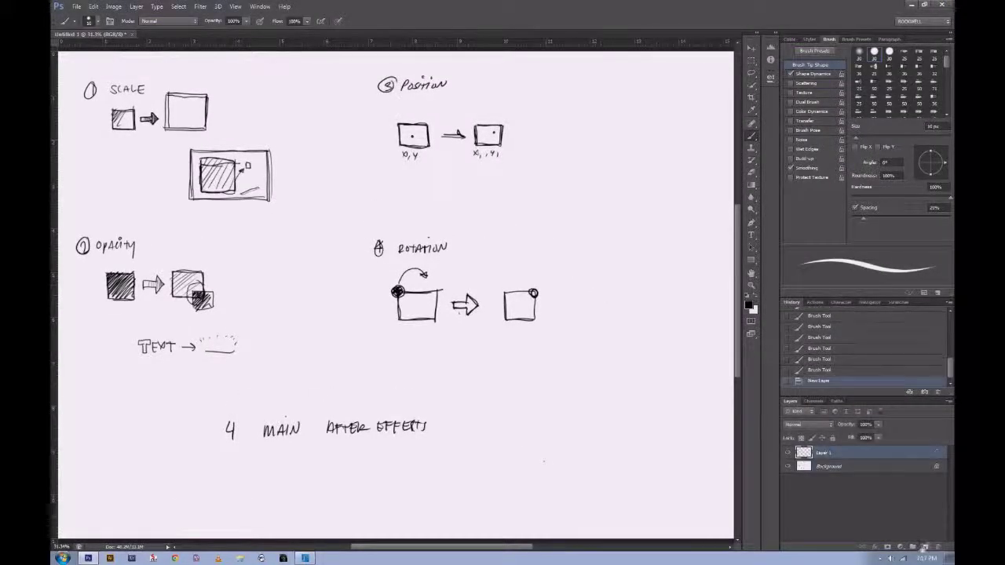
{"action": "left_click", "coordinate": [788, 466]}
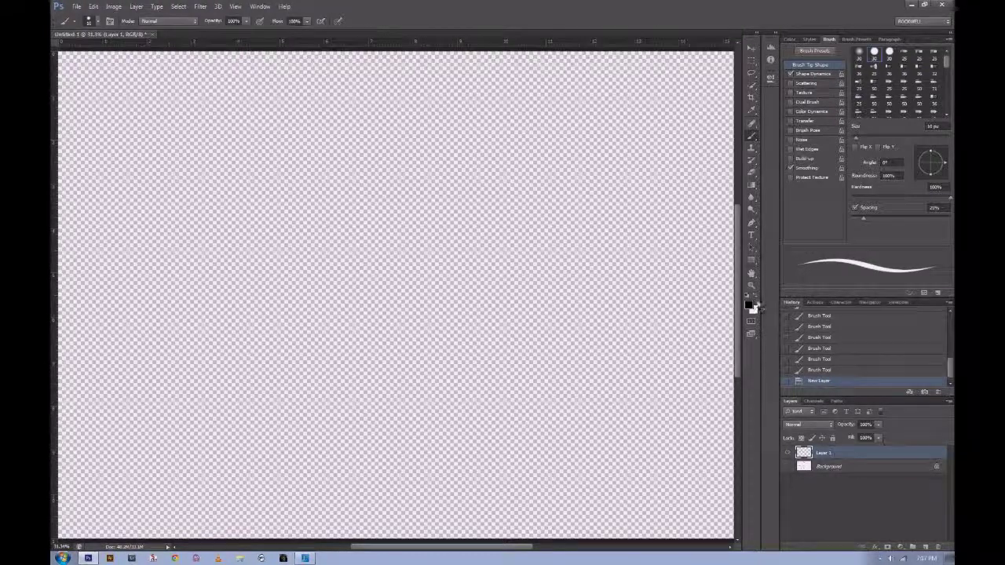
{"action": "left_click", "coordinate": [756, 303]}
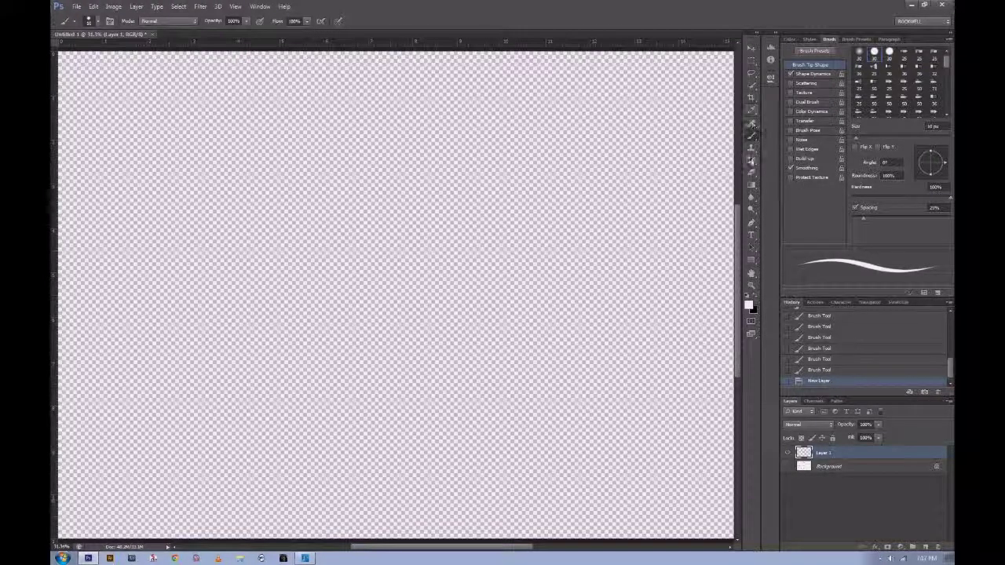
{"action": "left_click", "coordinate": [751, 186]}
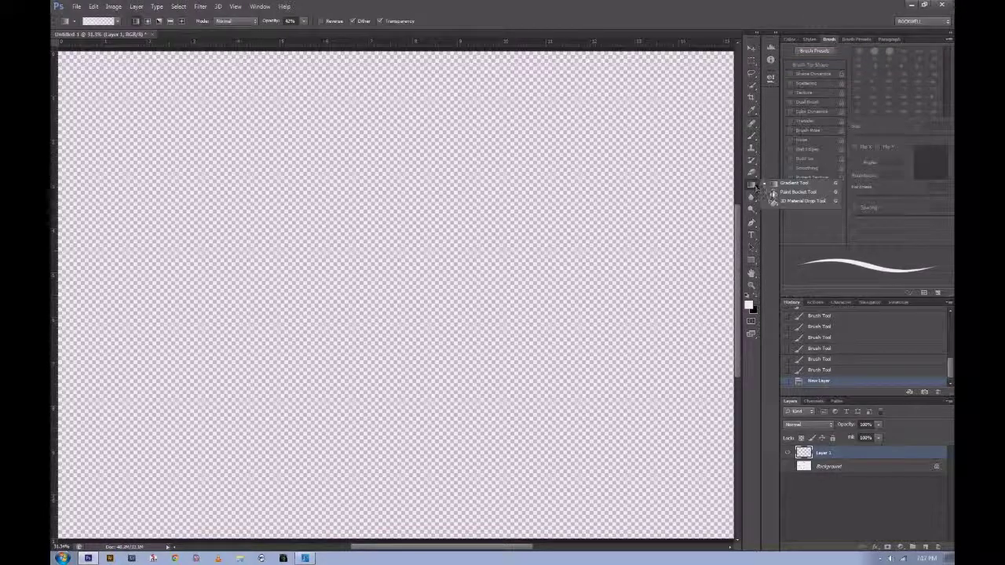
{"action": "left_click", "coordinate": [777, 192]}
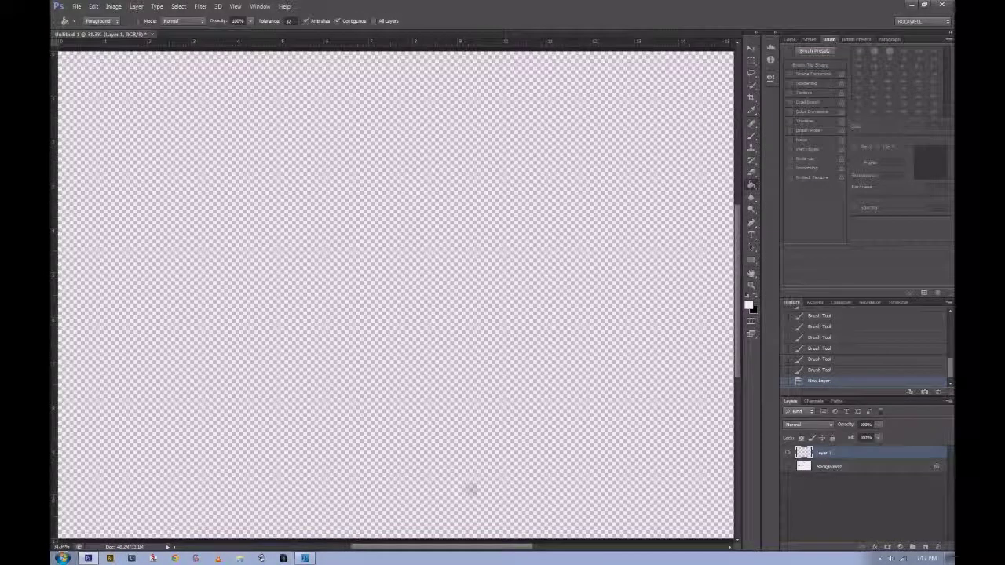
{"action": "left_click", "coordinate": [470, 489]}
{"action": "left_click", "coordinate": [925, 548]}
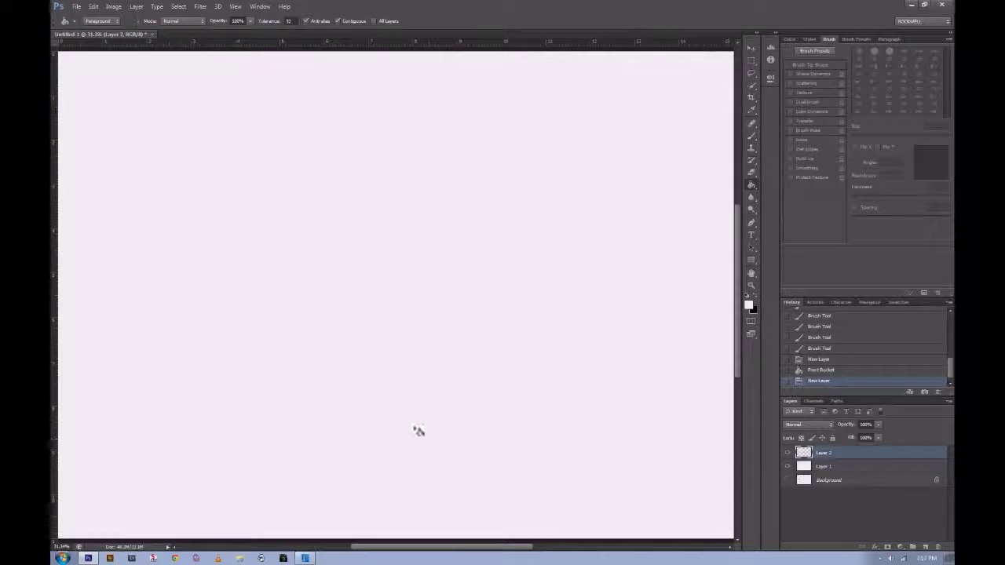
- Set the brush colour to black and draw a rectangular frame in the upper-left corner of the canvas
{"action": "left_click", "coordinate": [751, 135]}
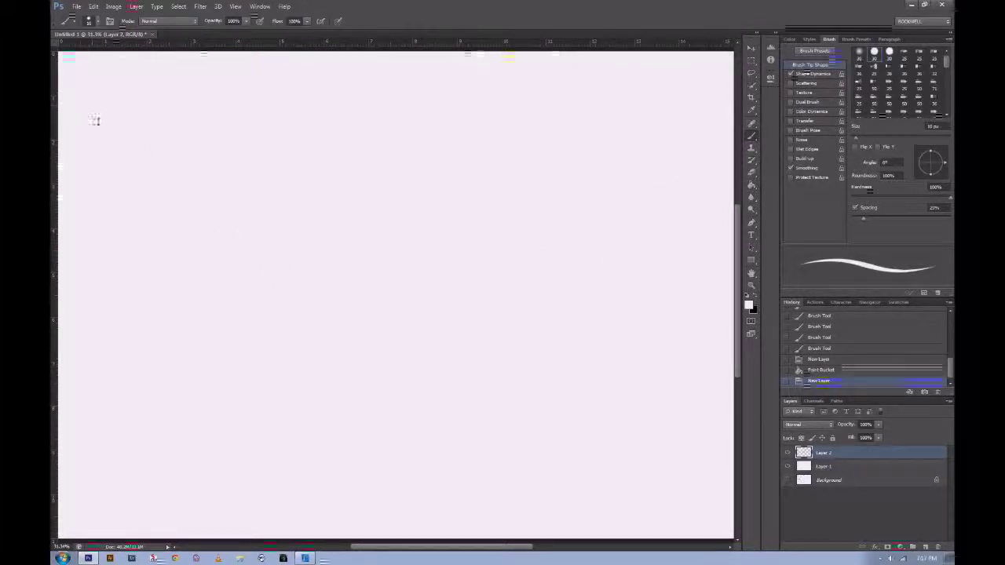
{"action": "left_click", "coordinate": [95, 116]}
{"action": "left_click", "coordinate": [753, 299]}
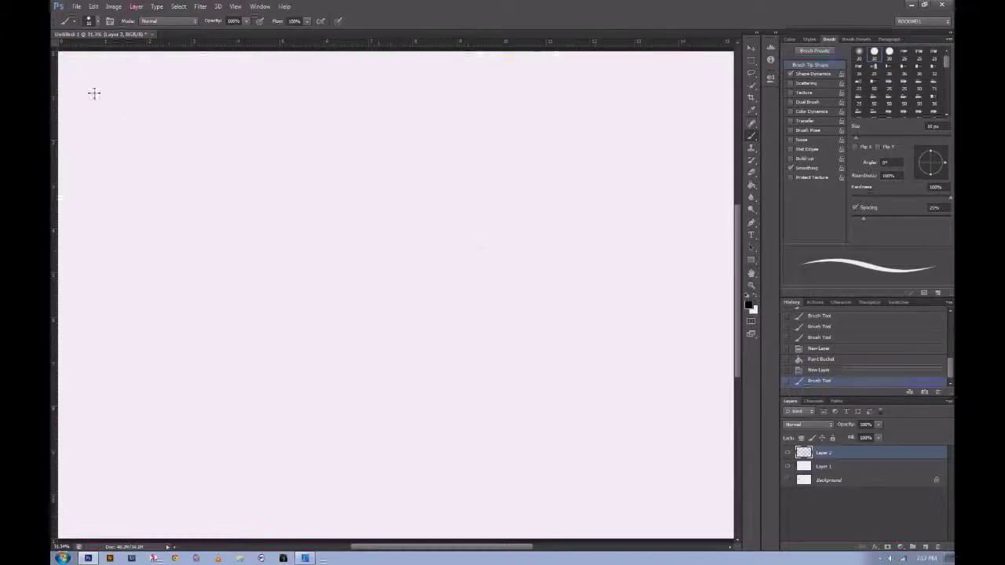
{"action": "left_click_drag", "start_coordinate": [94, 92], "coordinate": [89, 134]}
{"action": "left_click_drag", "start_coordinate": [89, 88], "coordinate": [166, 93]}
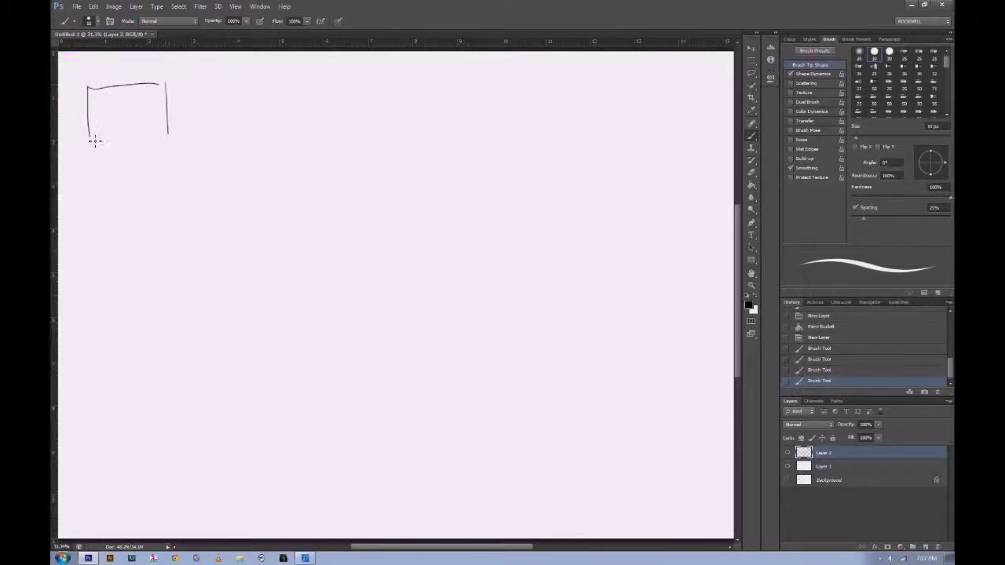
{"action": "mouse_move", "coordinate": [92, 138]}
{"action": "left_mouse_down"}
{"action": "mouse_move", "coordinate": [167, 141]}
{"action": "mouse_move", "coordinate": [165, 90]}
{"action": "mouse_move", "coordinate": [92, 93]}
{"action": "mouse_move", "coordinate": [92, 138]}
{"action": "left_mouse_up"}
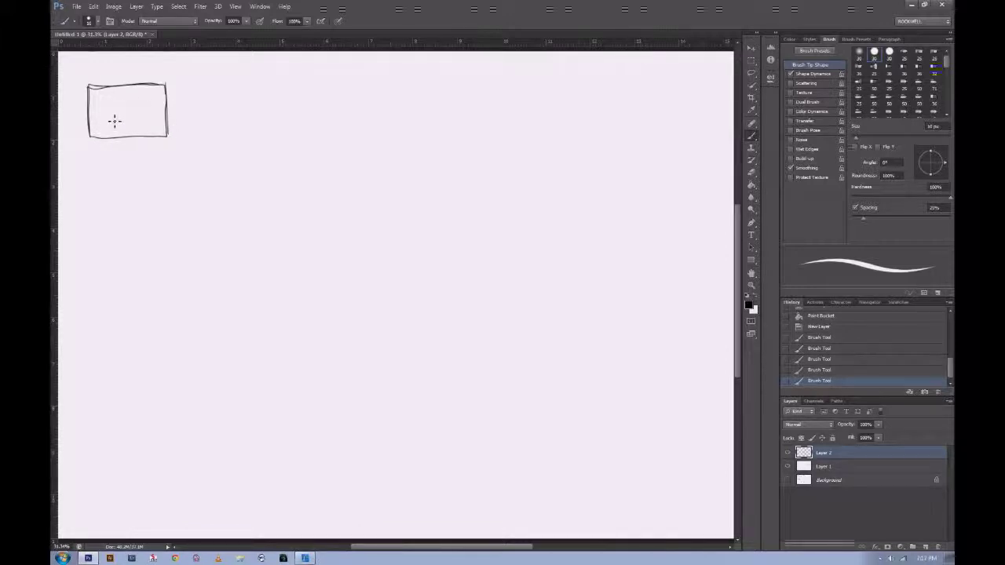
- Draw a circle inside the frame with a curved path arrow to a filled circle, and label the starting circle Pos. 1
{"action": "left_click_drag", "start_coordinate": [112, 118], "coordinate": [112, 118]}
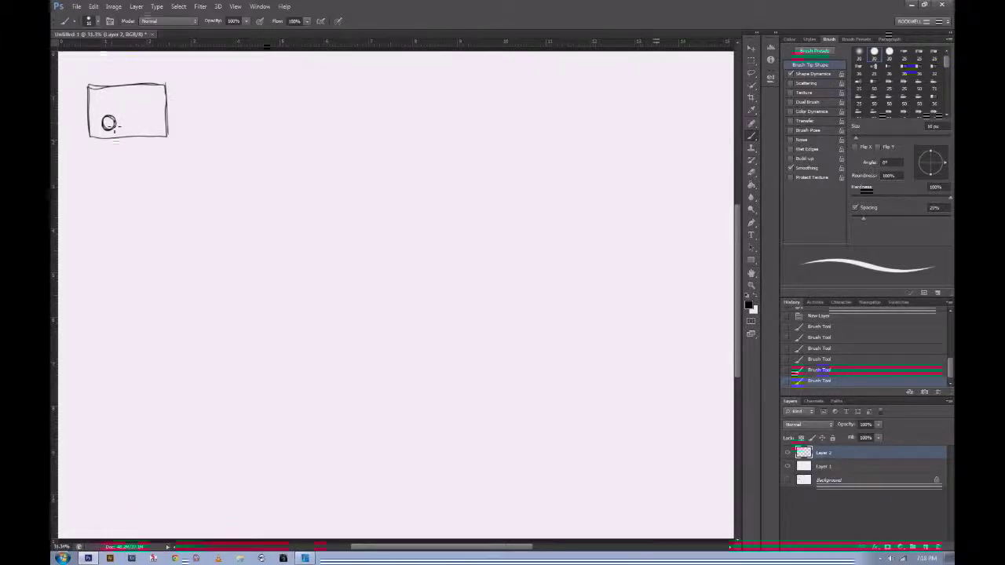
{"action": "mouse_move", "coordinate": [117, 121]}
{"action": "left_mouse_down"}
{"action": "mouse_move", "coordinate": [138, 126]}
{"action": "mouse_move", "coordinate": [155, 111]}
{"action": "mouse_move", "coordinate": [148, 90]}
{"action": "mouse_move", "coordinate": [159, 106]}
{"action": "left_mouse_up"}
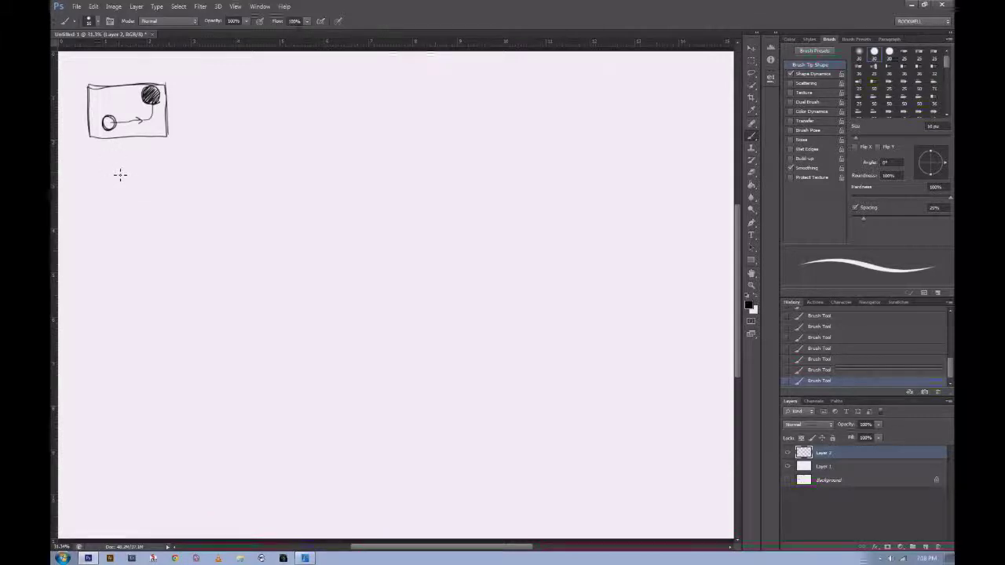
{"action": "left_click_drag", "start_coordinate": [104, 163], "coordinate": [104, 173]}
{"action": "left_click_drag", "start_coordinate": [105, 164], "coordinate": [105, 169]}
{"action": "mouse_move", "coordinate": [109, 168]}
{"action": "left_mouse_down"}
{"action": "mouse_move", "coordinate": [126, 171]}
{"action": "mouse_move", "coordinate": [113, 142]}
{"action": "left_mouse_up"}
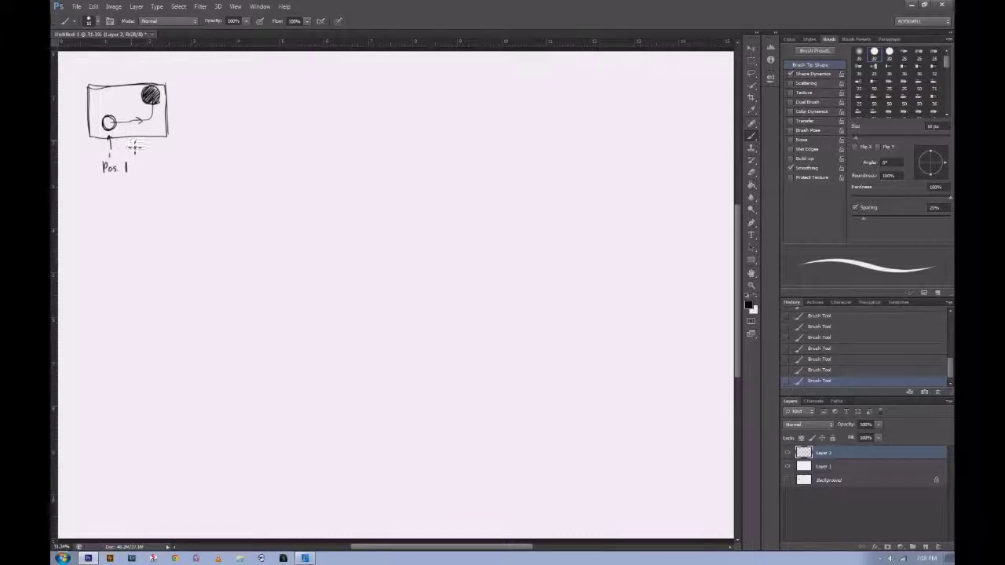
- Mark ticks along the curved path, add a direct diagonal arrow between the circles, and label the end Pos 2
{"action": "left_click_drag", "start_coordinate": [120, 120], "coordinate": [119, 126]}
{"action": "left_click_drag", "start_coordinate": [125, 119], "coordinate": [131, 124]}
{"action": "mouse_move", "coordinate": [136, 118]}
{"action": "left_mouse_down"}
{"action": "mouse_move", "coordinate": [122, 115]}
{"action": "mouse_move", "coordinate": [142, 98]}
{"action": "left_mouse_up"}
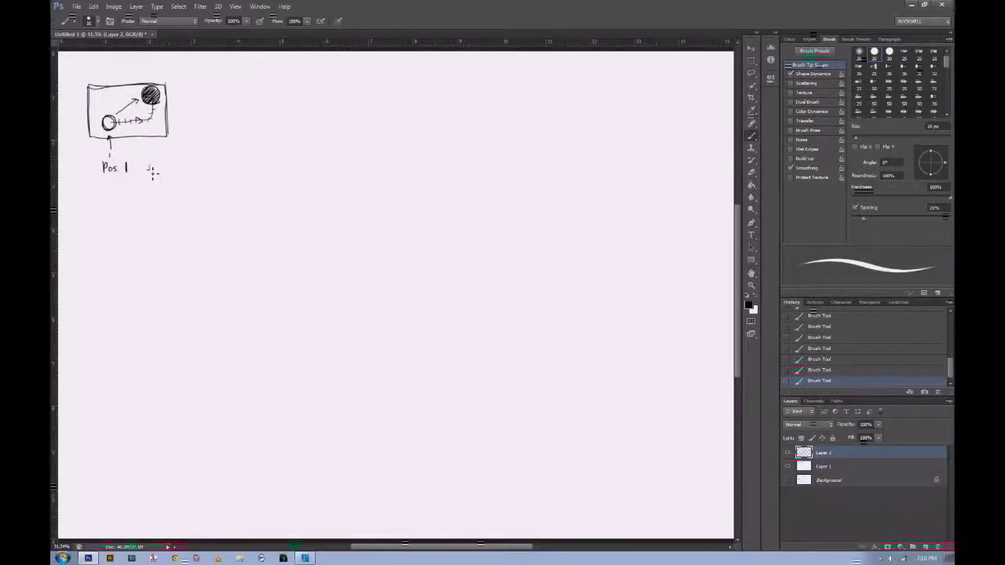
{"action": "left_click_drag", "start_coordinate": [161, 166], "coordinate": [174, 171]}
- Write the list scale, opacity, position and rotate beside the framed sketch
{"action": "mouse_move", "coordinate": [228, 120]}
{"action": "left_mouse_down"}
{"action": "mouse_move", "coordinate": [240, 119]}
{"action": "mouse_move", "coordinate": [232, 134]}
{"action": "mouse_move", "coordinate": [246, 132]}
{"action": "left_mouse_up"}
{"action": "right_click", "coordinate": [236, 127]}
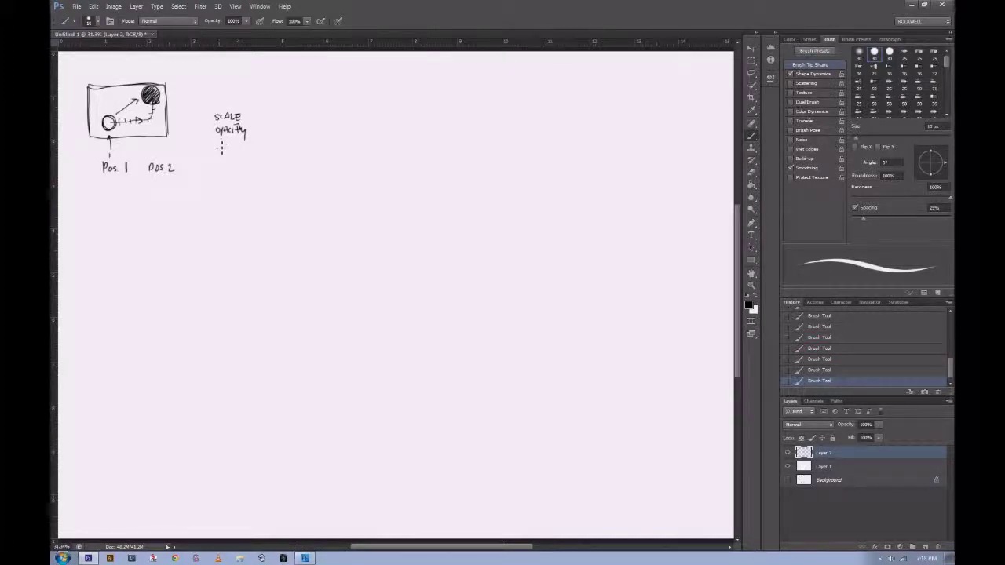
{"action": "left_click_drag", "start_coordinate": [226, 145], "coordinate": [224, 151]}
{"action": "left_click_drag", "start_coordinate": [230, 144], "coordinate": [245, 147]}
{"action": "left_click_drag", "start_coordinate": [221, 163], "coordinate": [251, 161]}
- Write the list text, illustration and object below the frame, with an arrow leading to it from Pos. 1
{"action": "left_click_drag", "start_coordinate": [162, 232], "coordinate": [179, 238]}
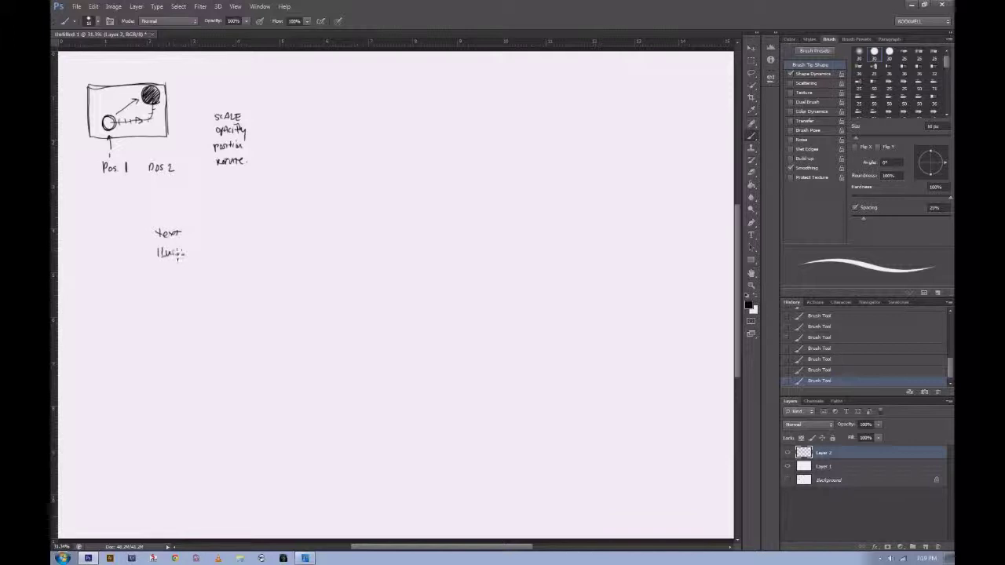
{"action": "left_click_drag", "start_coordinate": [209, 254], "coordinate": [214, 253]}
{"action": "left_click_drag", "start_coordinate": [127, 189], "coordinate": [145, 217]}
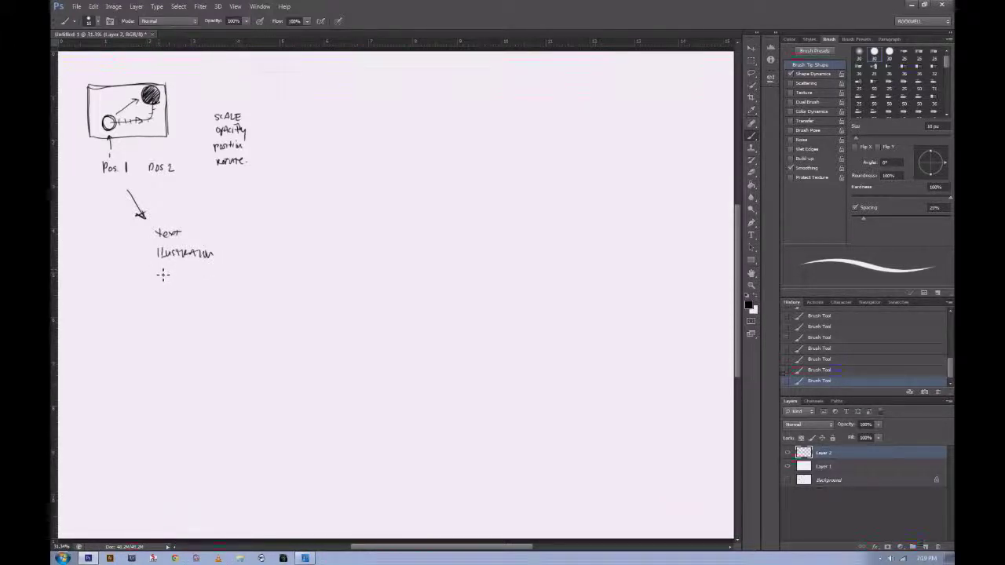
{"action": "left_click_drag", "start_coordinate": [167, 270], "coordinate": [195, 270]}
- Draw a ball resting on a long ground line mid-canvas and a second ball raised above the line to its right
{"action": "mouse_move", "coordinate": [236, 331]}
{"action": "left_mouse_down"}
{"action": "mouse_move", "coordinate": [270, 309]}
{"action": "mouse_move", "coordinate": [270, 333]}
{"action": "mouse_move", "coordinate": [254, 306]}
{"action": "mouse_move", "coordinate": [283, 319]}
{"action": "mouse_move", "coordinate": [248, 320]}
{"action": "mouse_move", "coordinate": [267, 300]}
{"action": "left_mouse_up"}
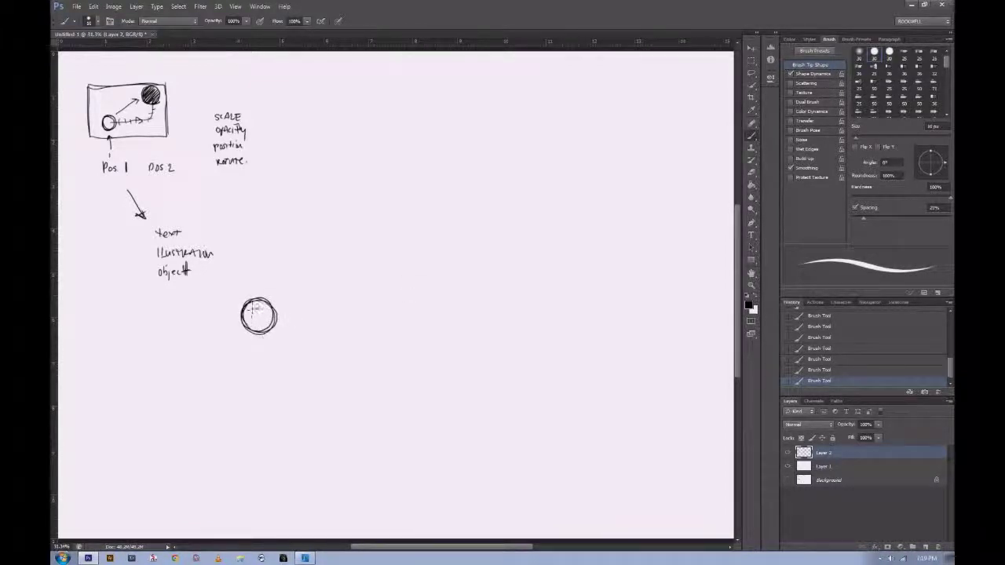
{"action": "left_click_drag", "start_coordinate": [184, 335], "coordinate": [566, 341]}
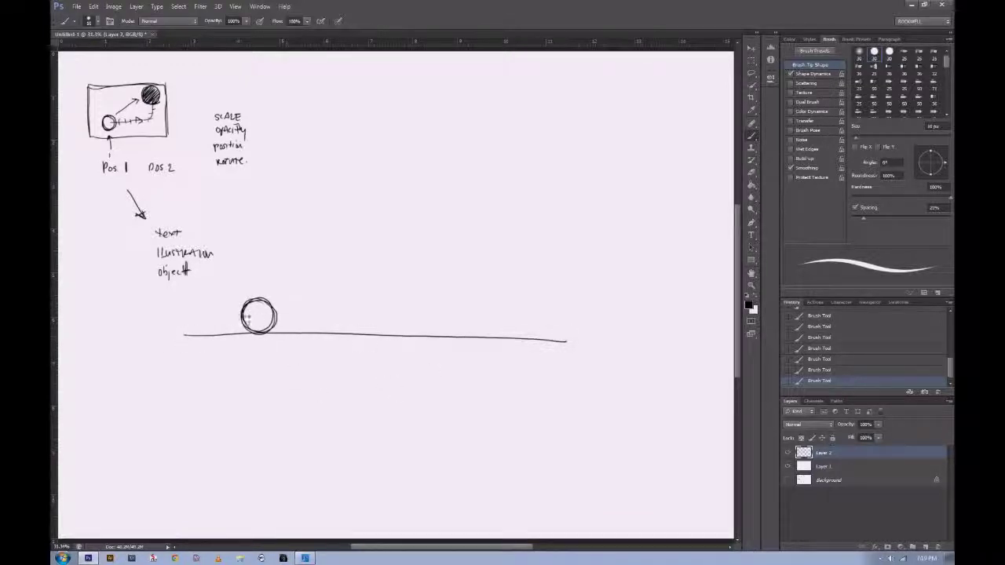
{"action": "left_click_drag", "start_coordinate": [265, 308], "coordinate": [259, 313]}
{"action": "mouse_move", "coordinate": [332, 270]}
{"action": "left_mouse_down"}
{"action": "mouse_move", "coordinate": [336, 305]}
{"action": "mouse_move", "coordinate": [344, 265]}
{"action": "mouse_move", "coordinate": [319, 295]}
{"action": "mouse_move", "coordinate": [356, 280]}
{"action": "mouse_move", "coordinate": [334, 269]}
{"action": "mouse_move", "coordinate": [337, 304]}
{"action": "left_mouse_up"}
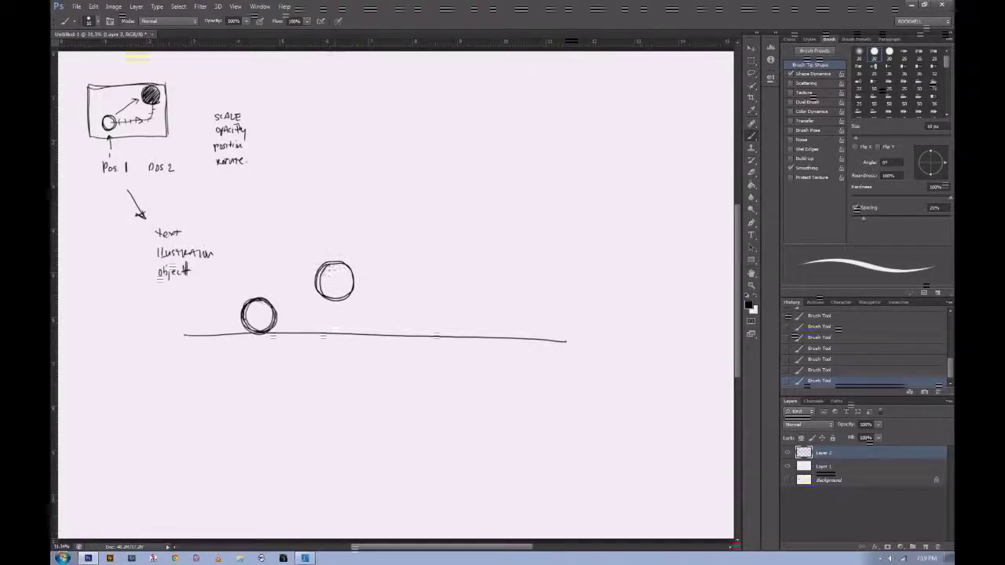
- Number the ball positions 1 to 4 under the ground line, and draw a higher third ball capped with a line and a lower fourth ball
{"action": "left_click_drag", "start_coordinate": [260, 346], "coordinate": [260, 357]}
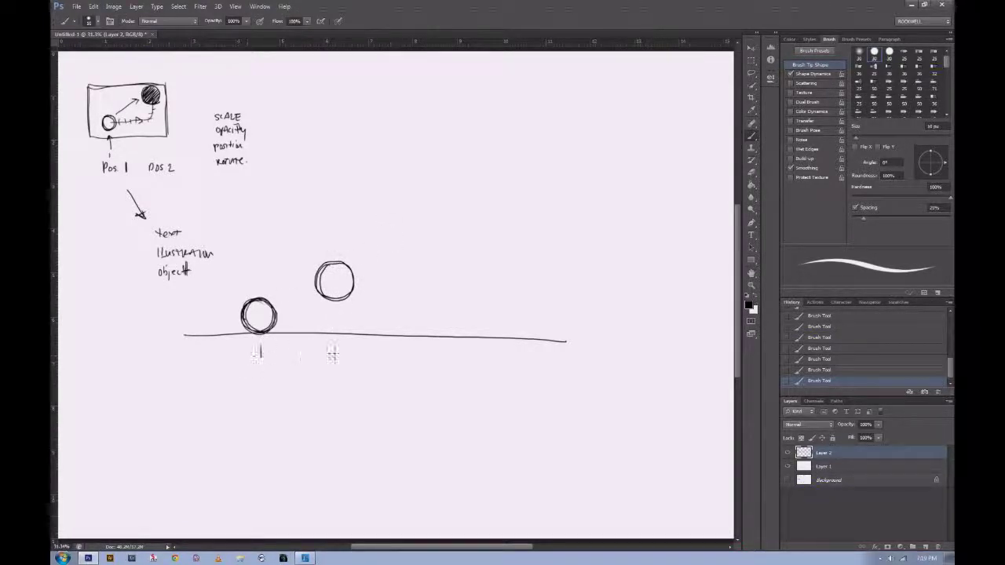
{"action": "left_click_drag", "start_coordinate": [335, 348], "coordinate": [347, 355]}
{"action": "mouse_move", "coordinate": [451, 233]}
{"action": "left_mouse_down"}
{"action": "mouse_move", "coordinate": [466, 238]}
{"action": "mouse_move", "coordinate": [454, 242]}
{"action": "mouse_move", "coordinate": [469, 226]}
{"action": "left_mouse_up"}
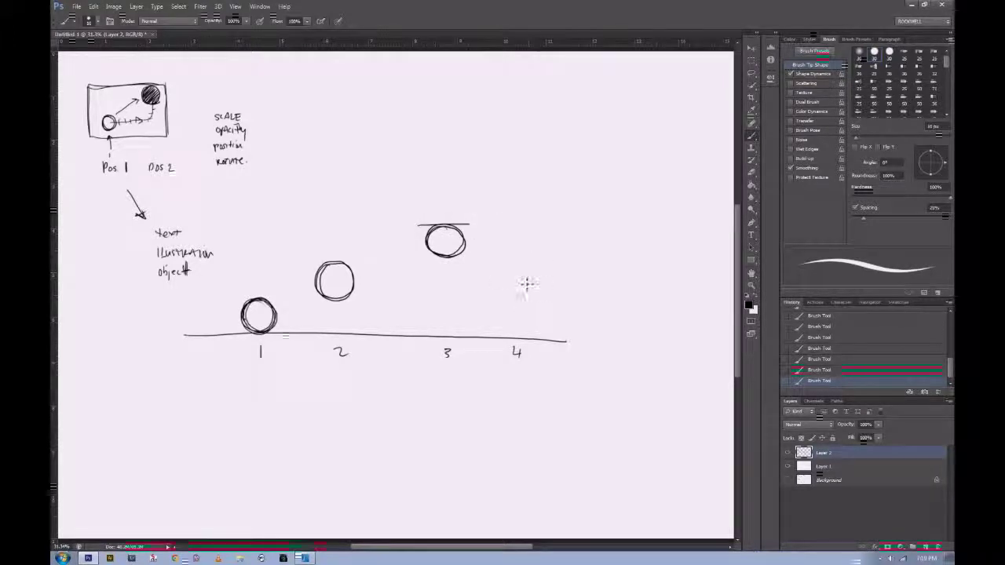
{"action": "mouse_move", "coordinate": [527, 292]}
{"action": "left_mouse_down"}
{"action": "mouse_move", "coordinate": [508, 311]}
{"action": "mouse_move", "coordinate": [526, 321]}
{"action": "left_mouse_up"}
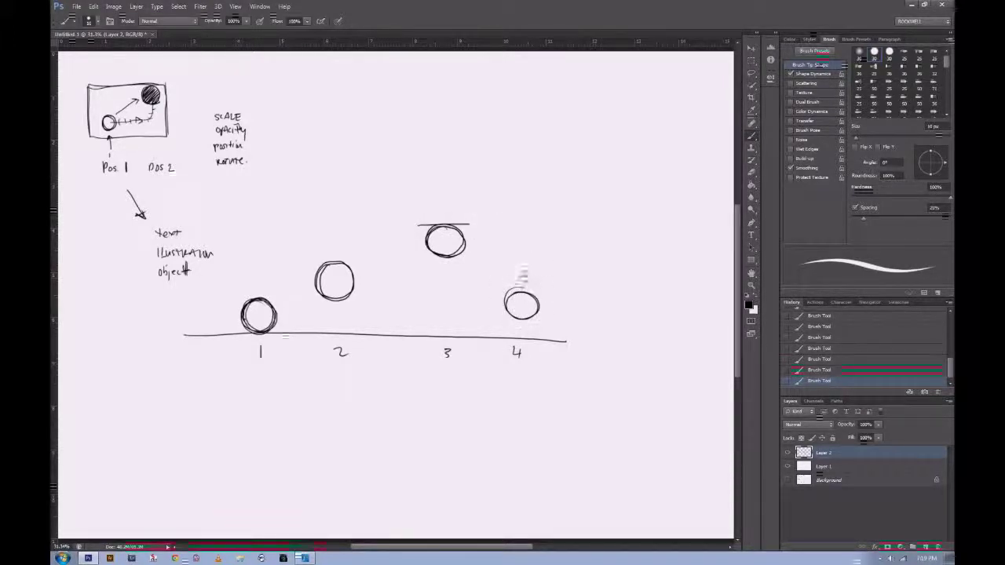
- Draw small direction arrows above balls 1, 2 and 4, and dashed path marks linking the four balls
{"action": "left_click_drag", "start_coordinate": [253, 284], "coordinate": [259, 292]}
{"action": "left_click_drag", "start_coordinate": [330, 248], "coordinate": [337, 254]}
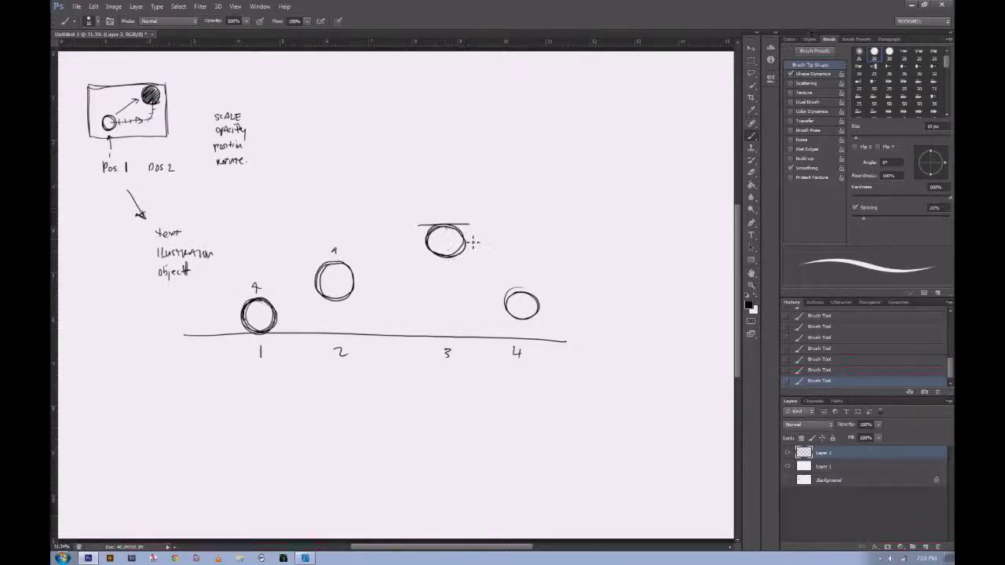
{"action": "left_click_drag", "start_coordinate": [467, 239], "coordinate": [519, 271]}
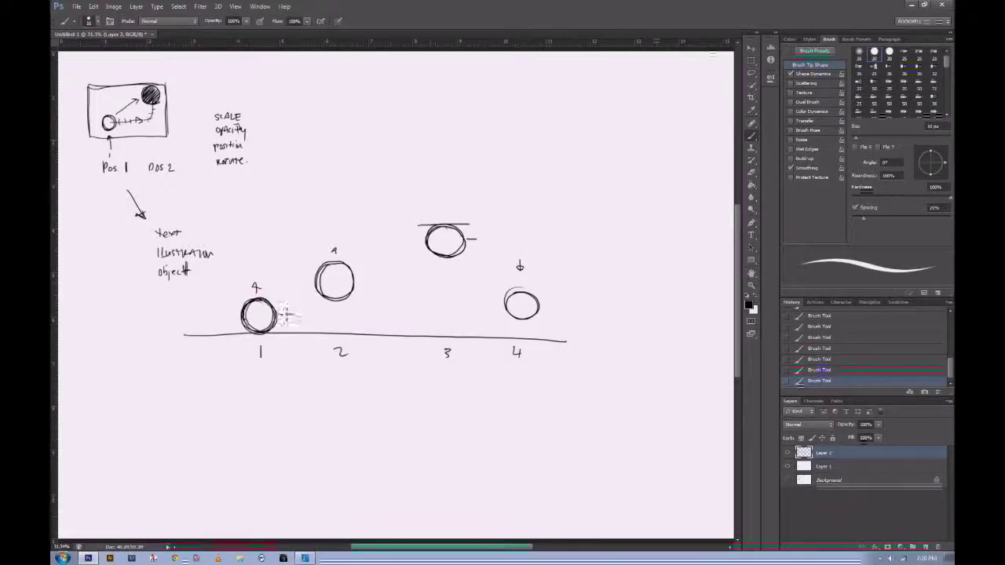
{"action": "left_click_drag", "start_coordinate": [278, 306], "coordinate": [354, 268]}
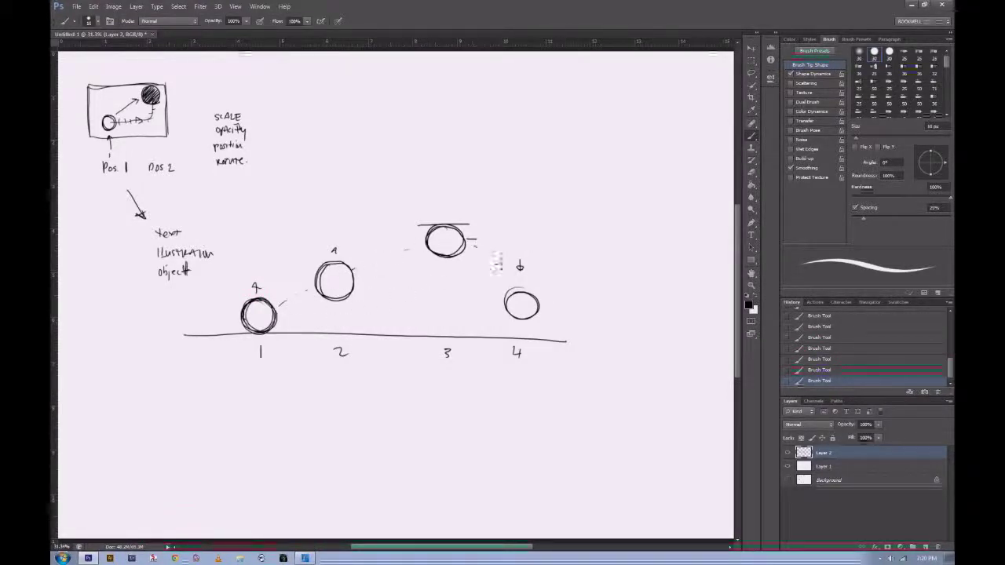
- Circle the scale, opacity, position and rotate list and draw arrows from it toward each of the four balls
{"action": "mouse_move", "coordinate": [250, 97]}
{"action": "left_mouse_down"}
{"action": "mouse_move", "coordinate": [221, 188]}
{"action": "mouse_move", "coordinate": [232, 95]}
{"action": "mouse_move", "coordinate": [257, 270]}
{"action": "left_mouse_up"}
{"action": "left_click_drag", "start_coordinate": [263, 176], "coordinate": [310, 244]}
{"action": "mouse_move", "coordinate": [275, 158]}
{"action": "left_mouse_down"}
{"action": "mouse_move", "coordinate": [347, 196]}
{"action": "mouse_move", "coordinate": [401, 224]}
{"action": "left_mouse_up"}
{"action": "mouse_move", "coordinate": [269, 141]}
{"action": "left_mouse_down"}
{"action": "mouse_move", "coordinate": [313, 157]}
{"action": "mouse_move", "coordinate": [496, 282]}
{"action": "left_mouse_up"}
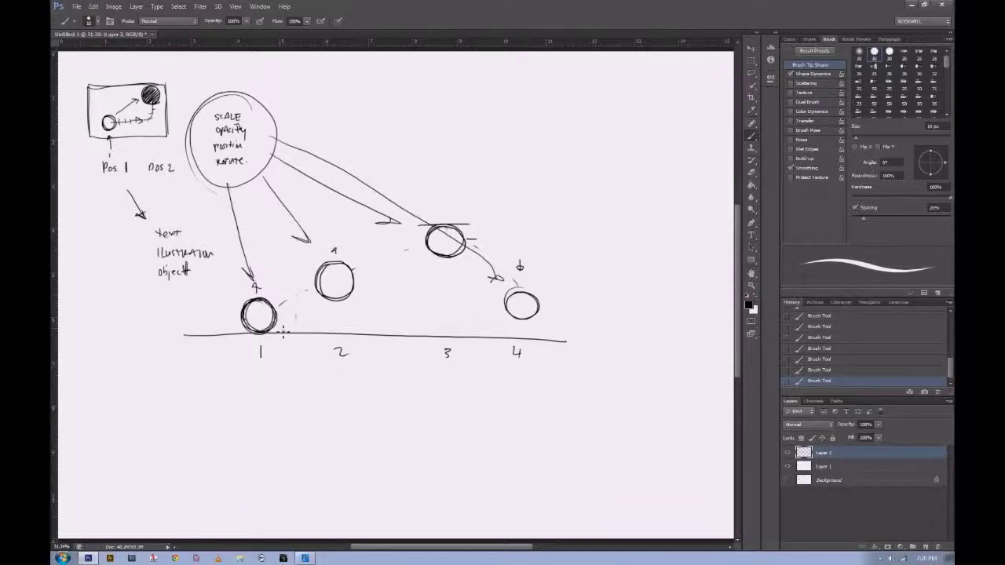
- Fill all four balls with diagonal hatching strokes
{"action": "mouse_move", "coordinate": [245, 303]}
{"action": "left_mouse_down"}
{"action": "mouse_move", "coordinate": [275, 322]}
{"action": "mouse_move", "coordinate": [267, 328]}
{"action": "left_mouse_up"}
{"action": "mouse_move", "coordinate": [320, 268]}
{"action": "left_mouse_down"}
{"action": "mouse_move", "coordinate": [351, 284]}
{"action": "mouse_move", "coordinate": [345, 296]}
{"action": "left_mouse_up"}
{"action": "left_click_drag", "start_coordinate": [444, 237], "coordinate": [451, 250]}
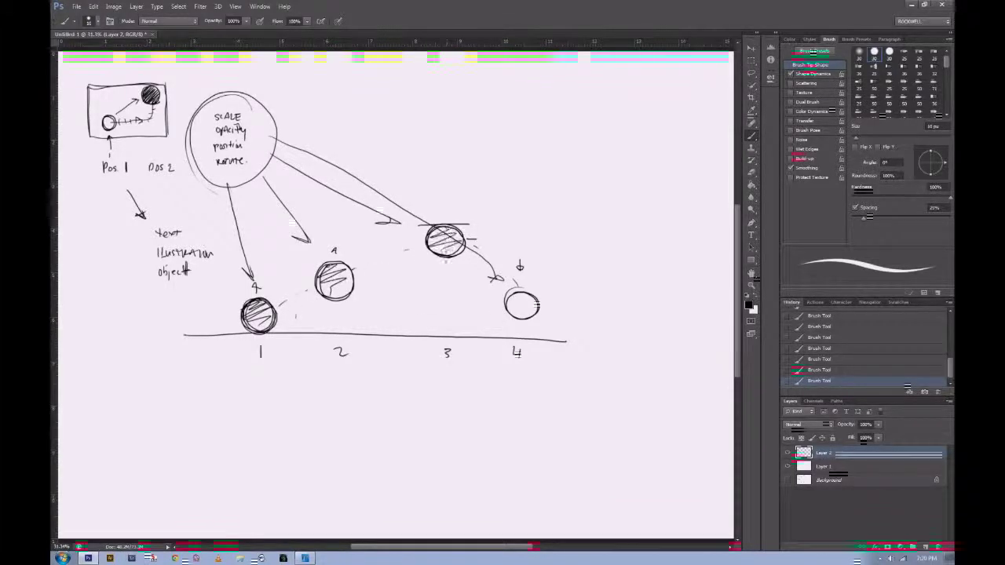
{"action": "mouse_move", "coordinate": [514, 292]}
{"action": "left_mouse_down"}
{"action": "mouse_move", "coordinate": [534, 314]}
{"action": "mouse_move", "coordinate": [524, 318]}
{"action": "left_mouse_up"}
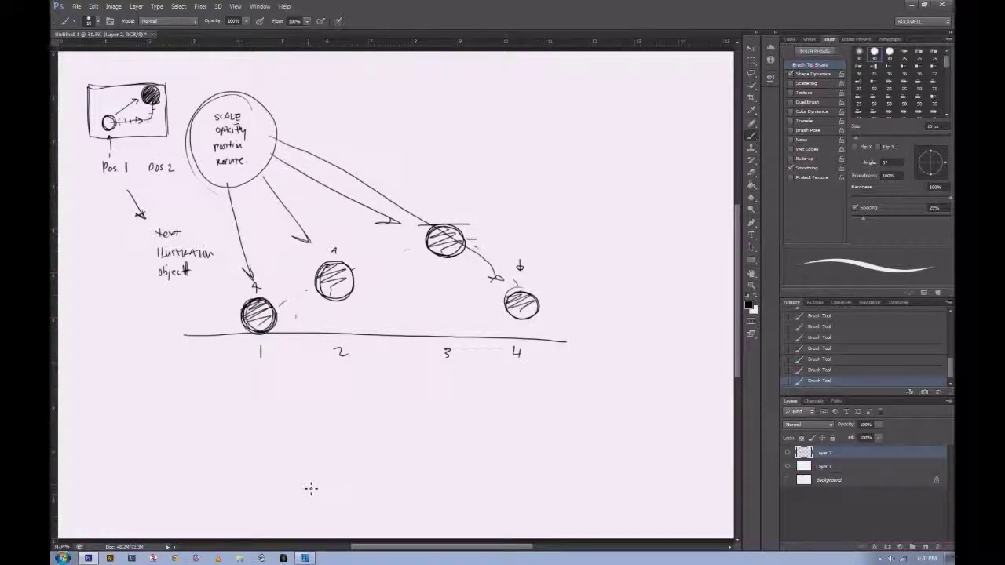
- Launch Adobe After Effects CS6
{"action": "left_click", "coordinate": [63, 558]}
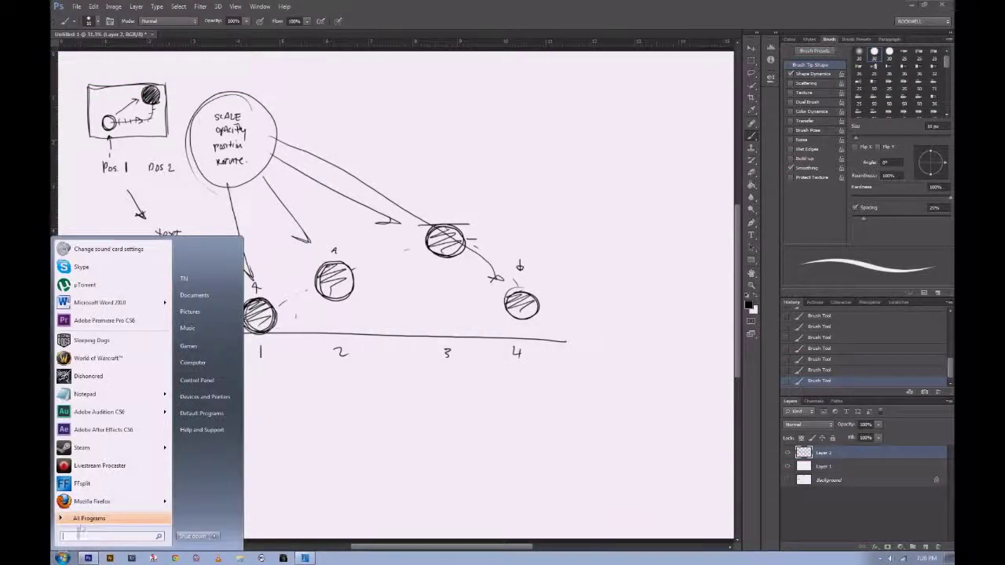
{"action": "left_click", "coordinate": [137, 432]}
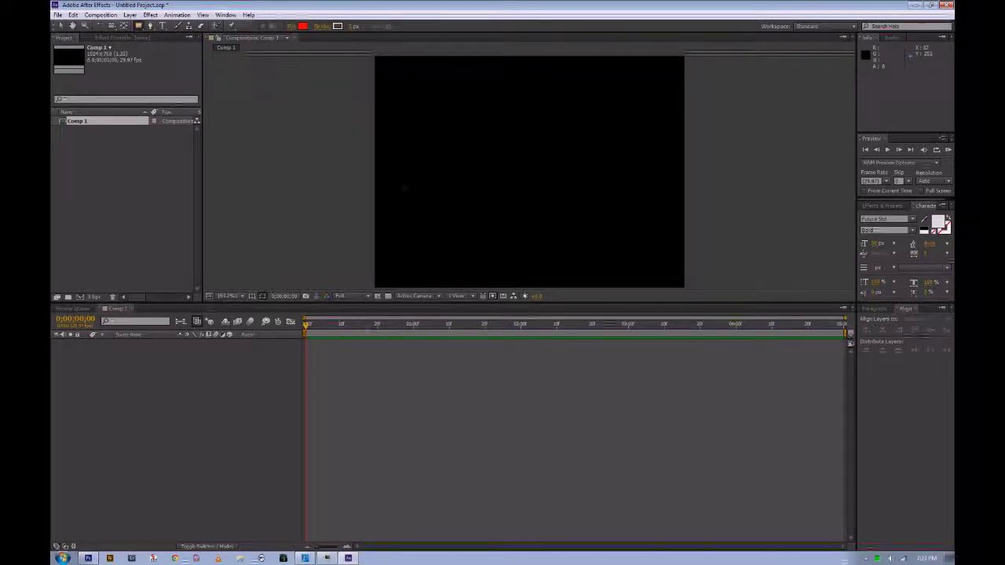
- Draw a horizontal line across the lower part of the composition with the Pen tool, and set its stroke width to 5 px
{"action": "left_click_drag", "start_coordinate": [139, 26], "coordinate": [163, 47]}
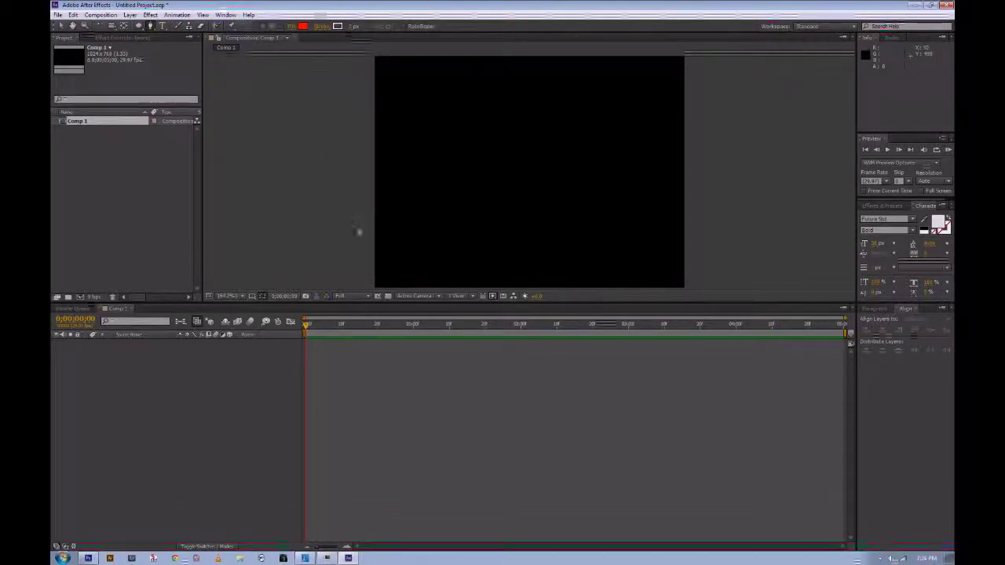
{"action": "left_click", "coordinate": [364, 234]}
{"action": "left_click", "coordinate": [726, 234]}
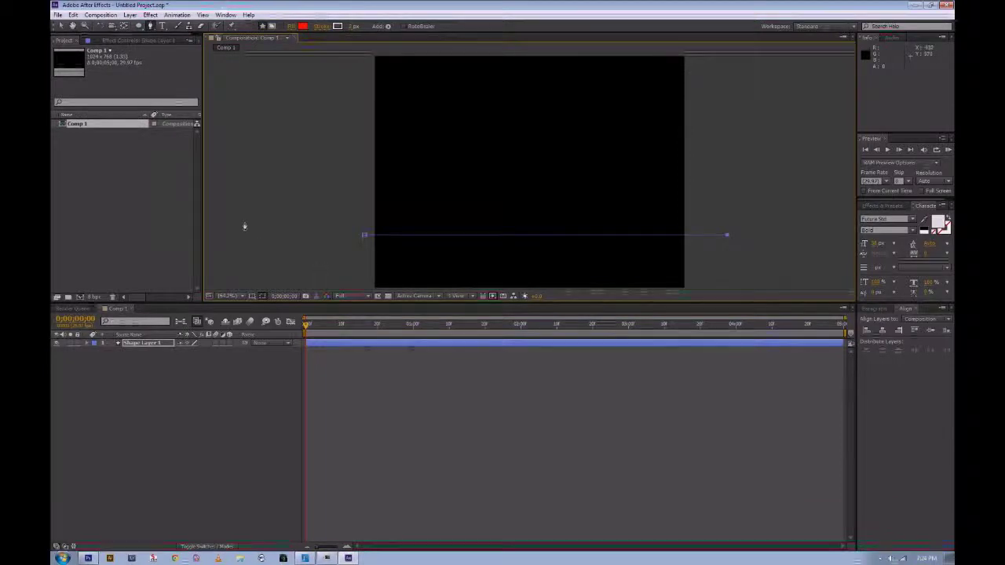
{"action": "left_click", "coordinate": [355, 26]}
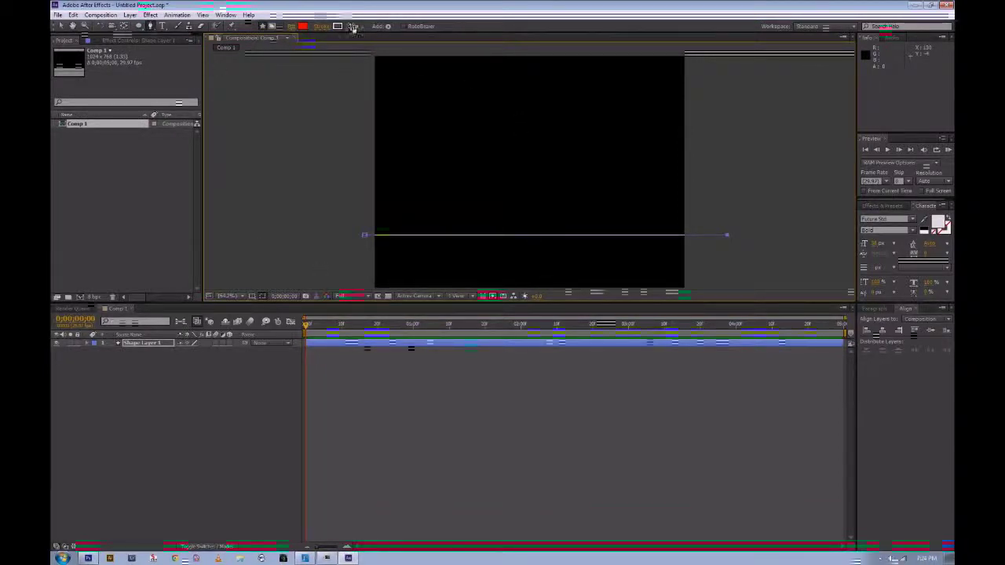
{"action": "type", "text": "5"}
{"action": "key", "text": "Return"}
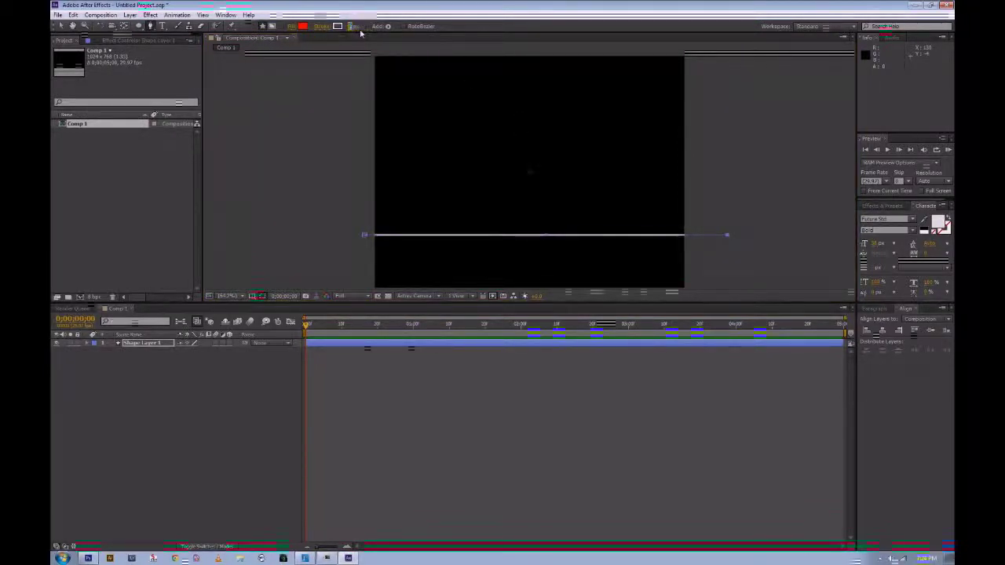
{"action": "left_click", "coordinate": [61, 25]}
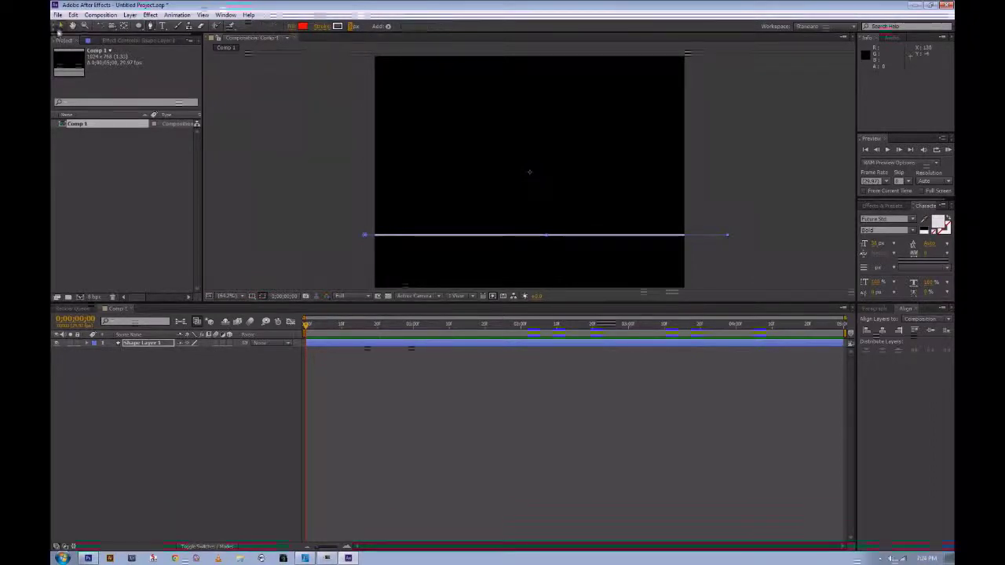
{"action": "left_click", "coordinate": [325, 167]}
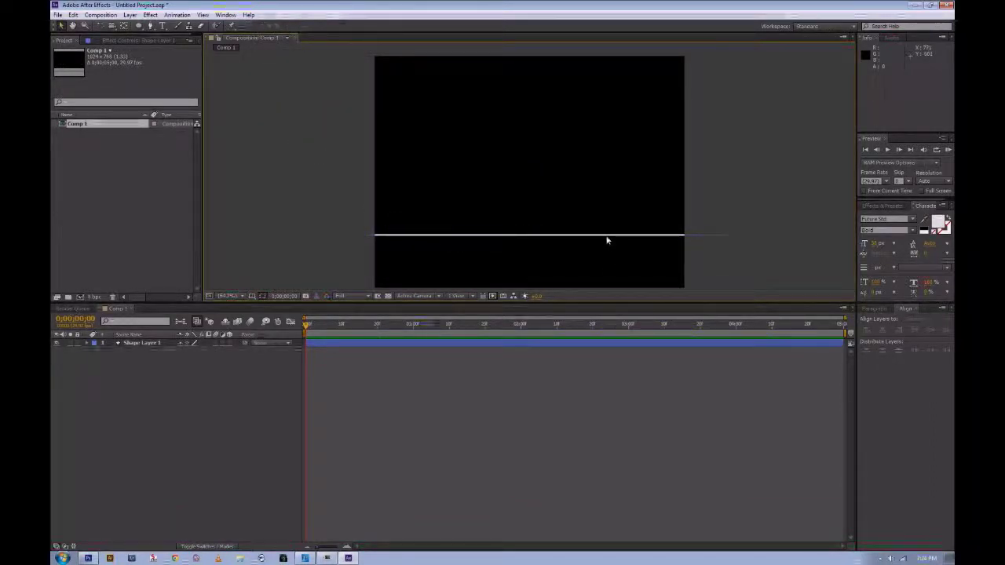
- Activate the Ellipse tool and set the shape fill color to blue
{"action": "left_click", "coordinate": [139, 26]}
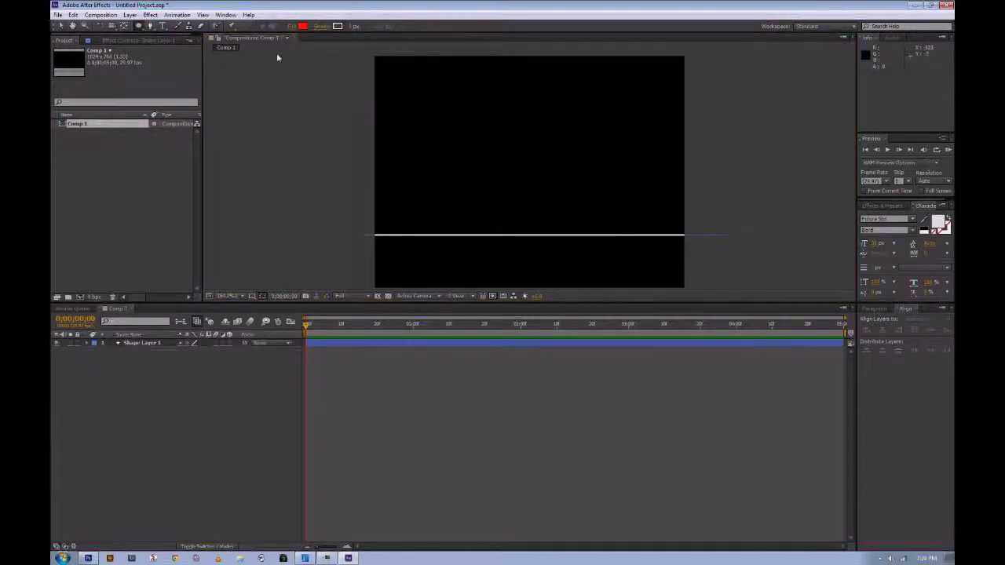
{"action": "left_click", "coordinate": [303, 27]}
{"action": "left_click", "coordinate": [522, 269]}
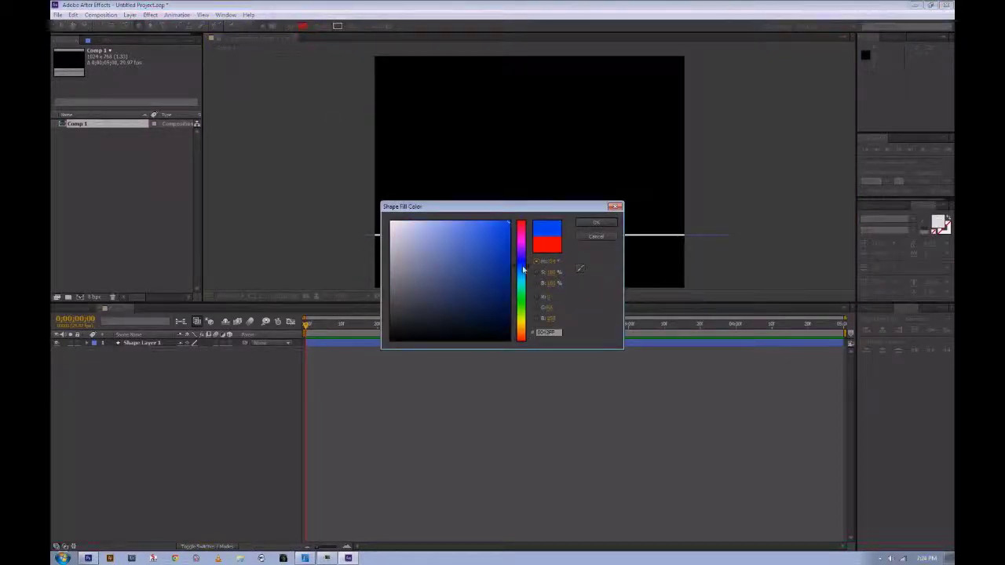
{"action": "left_click", "coordinate": [578, 221]}
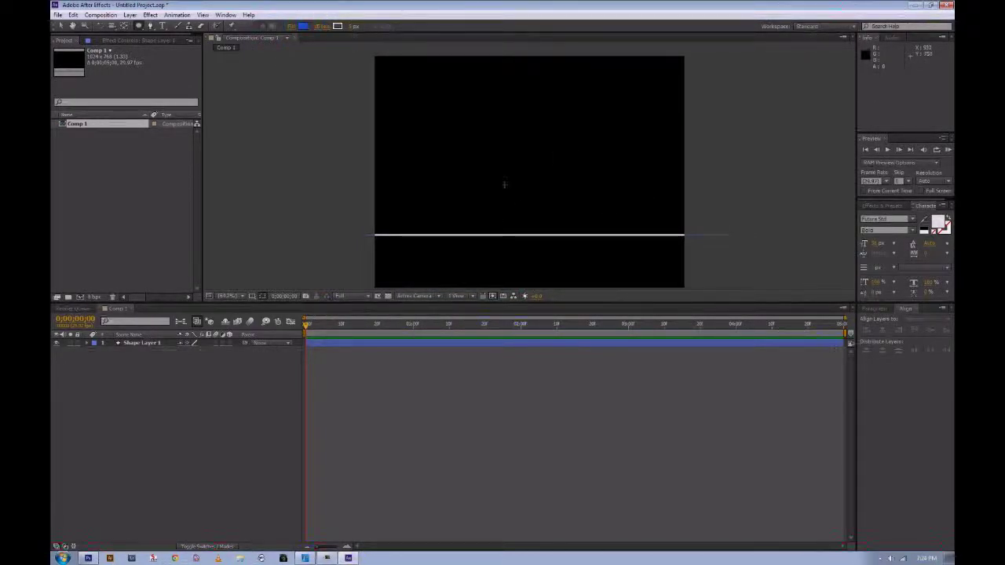
- Draw a blue ellipse near the line, reshape it into a circle, and rest it on the line near the composition's center
{"action": "left_click_drag", "start_coordinate": [505, 182], "coordinate": [550, 243]}
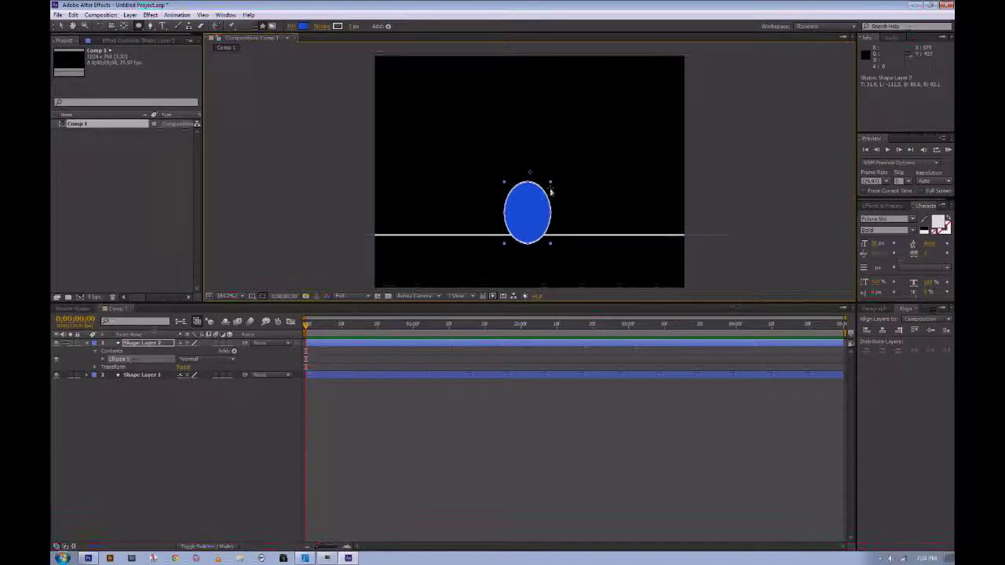
{"action": "key", "text": "ctrl+z"}
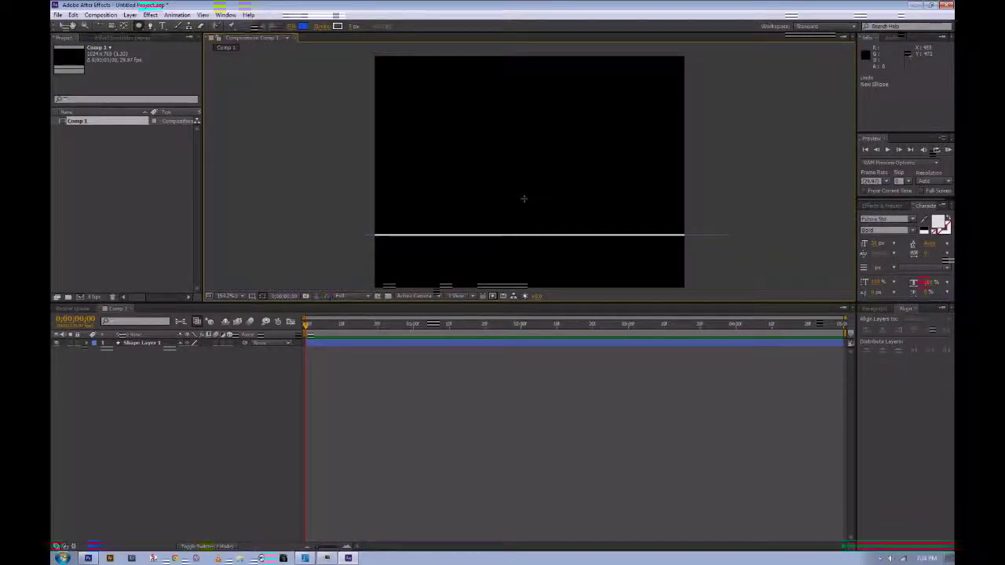
{"action": "left_click_drag", "start_coordinate": [521, 197], "coordinate": [564, 252]}
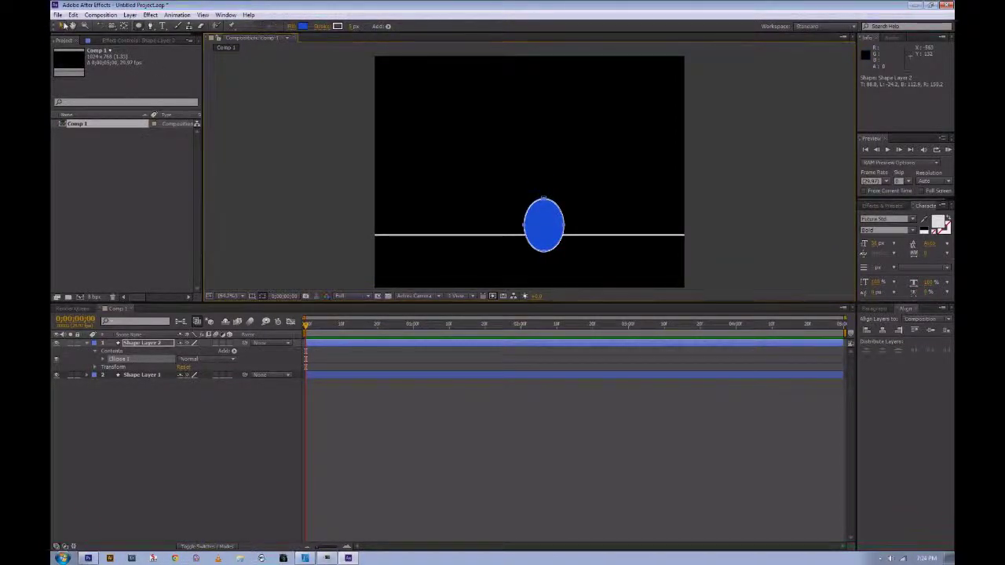
{"action": "left_click", "coordinate": [65, 26]}
{"action": "left_click_drag", "start_coordinate": [541, 218], "coordinate": [558, 178]}
{"action": "left_click", "coordinate": [594, 204]}
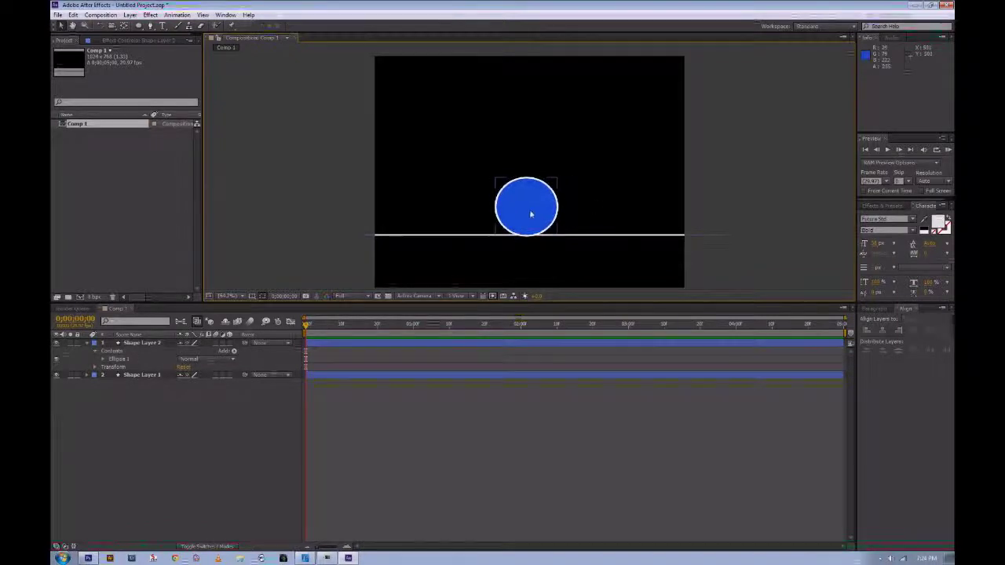
{"action": "left_click_drag", "start_coordinate": [530, 213], "coordinate": [537, 212]}
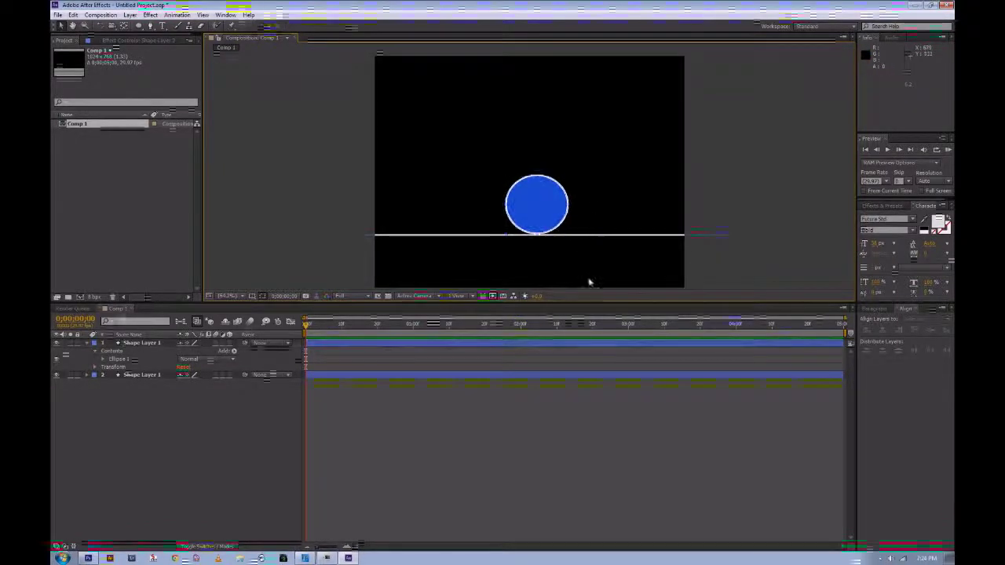
- Toggle the visibility of the line layer and the circle layer off and on to check which shape each holds
{"action": "left_click", "coordinate": [92, 376]}
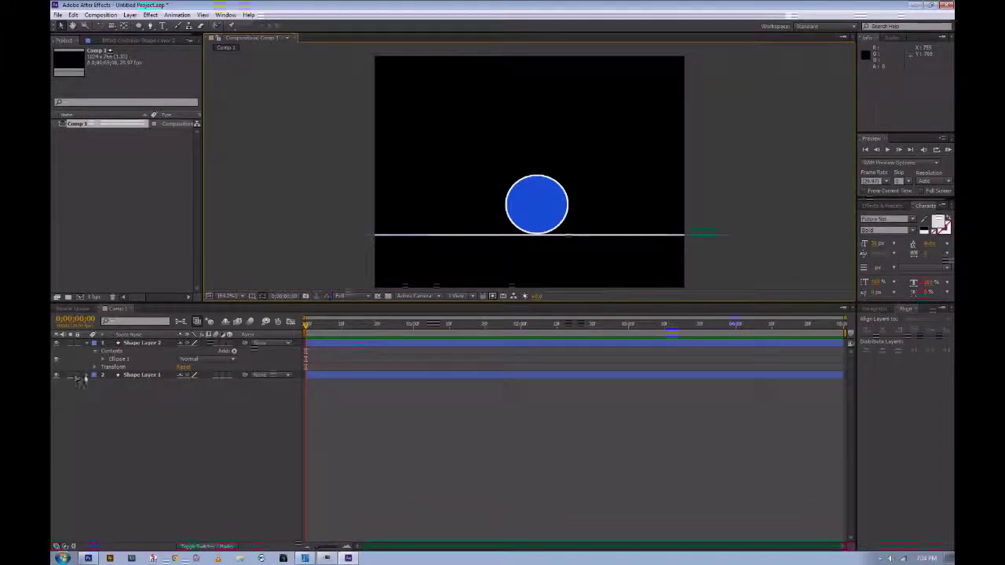
{"action": "left_click", "coordinate": [56, 375]}
{"action": "left_click", "coordinate": [55, 375]}
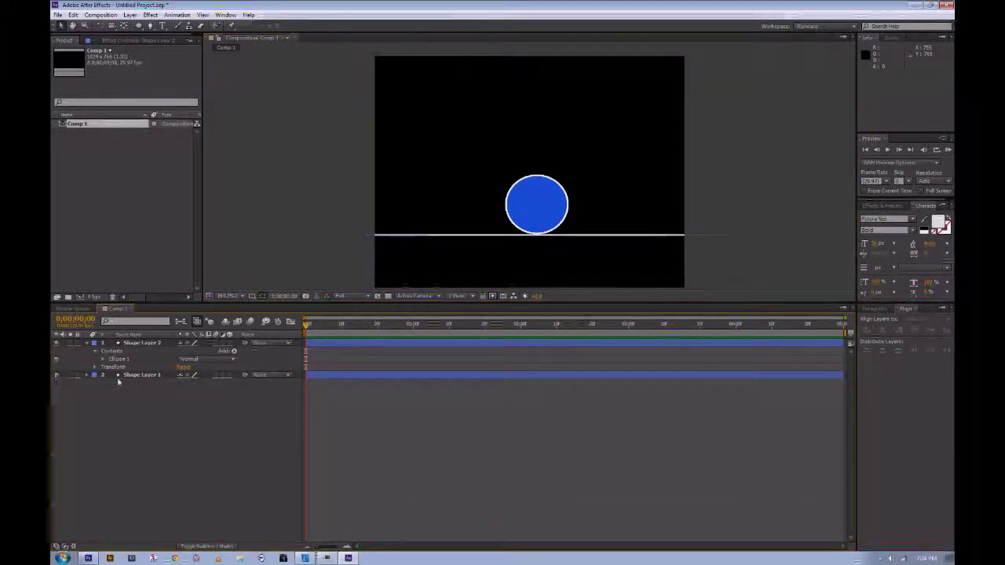
{"action": "left_click", "coordinate": [92, 346]}
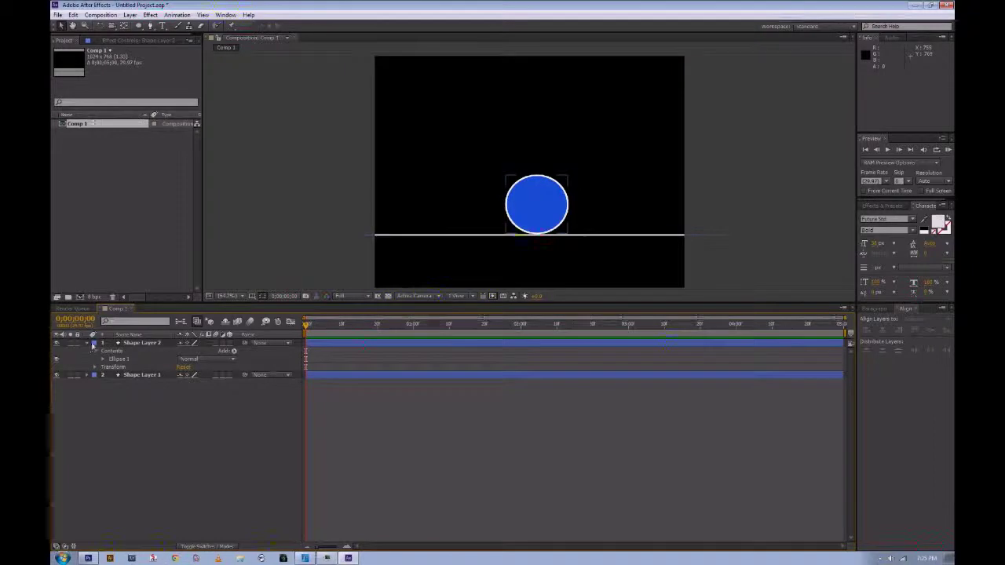
{"action": "left_click", "coordinate": [57, 345]}
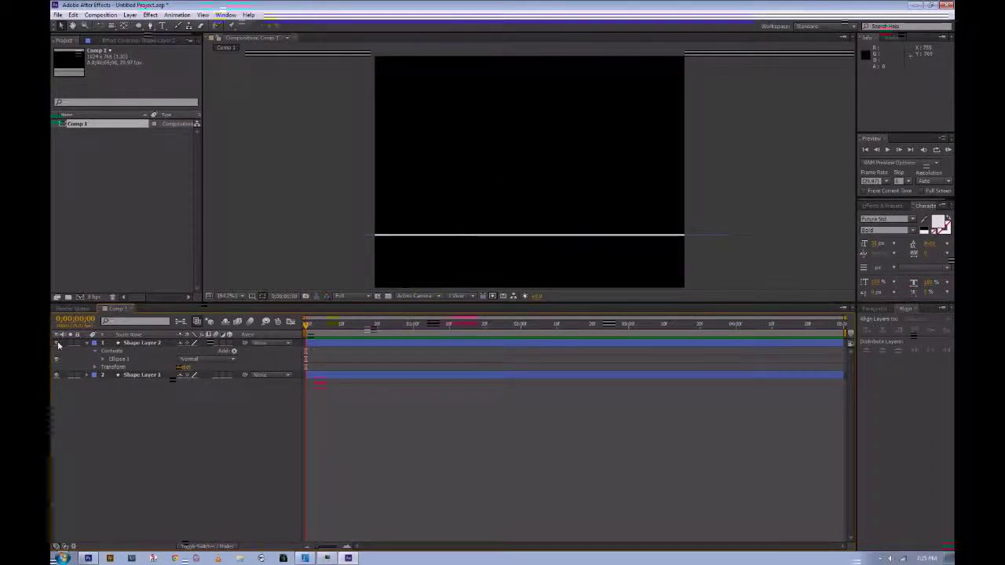
{"action": "left_click", "coordinate": [57, 344]}
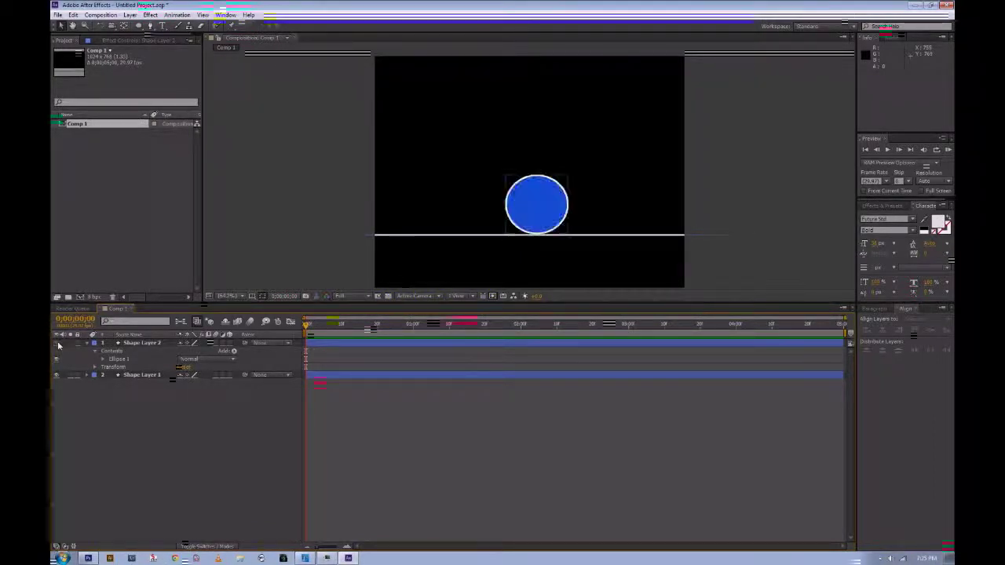
- Expand the circle layer's Transform properties, scrub the time indicator to about 1;19 and return it to the start
{"action": "left_click", "coordinate": [95, 367]}
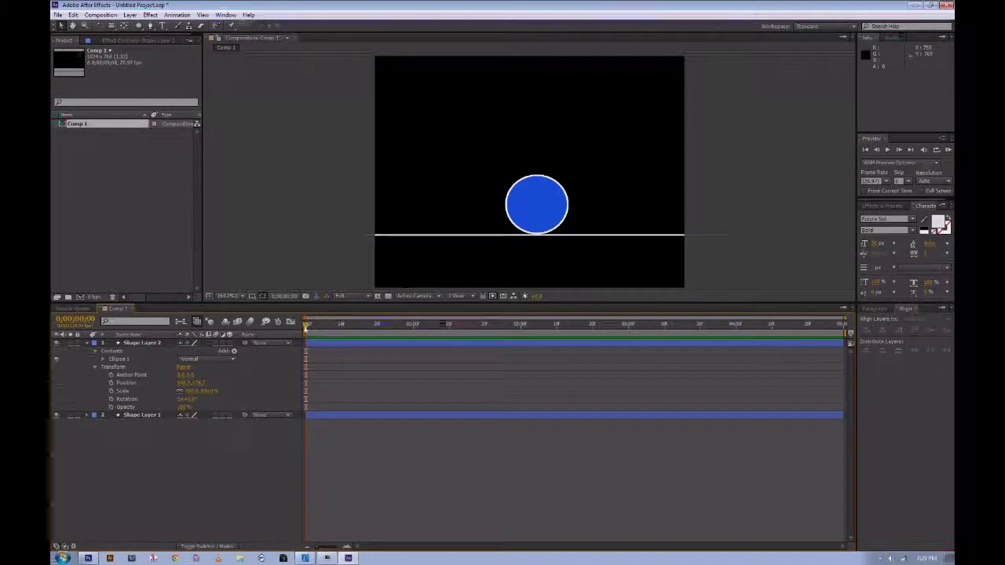
{"action": "left_click_drag", "start_coordinate": [308, 329], "coordinate": [482, 328]}
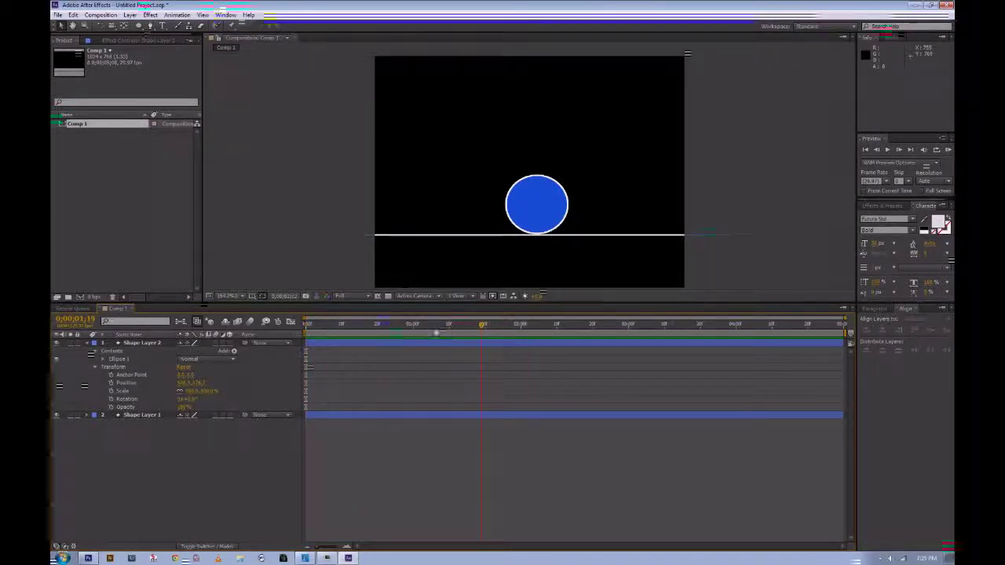
{"action": "left_click_drag", "start_coordinate": [267, 336], "coordinate": [302, 336]}
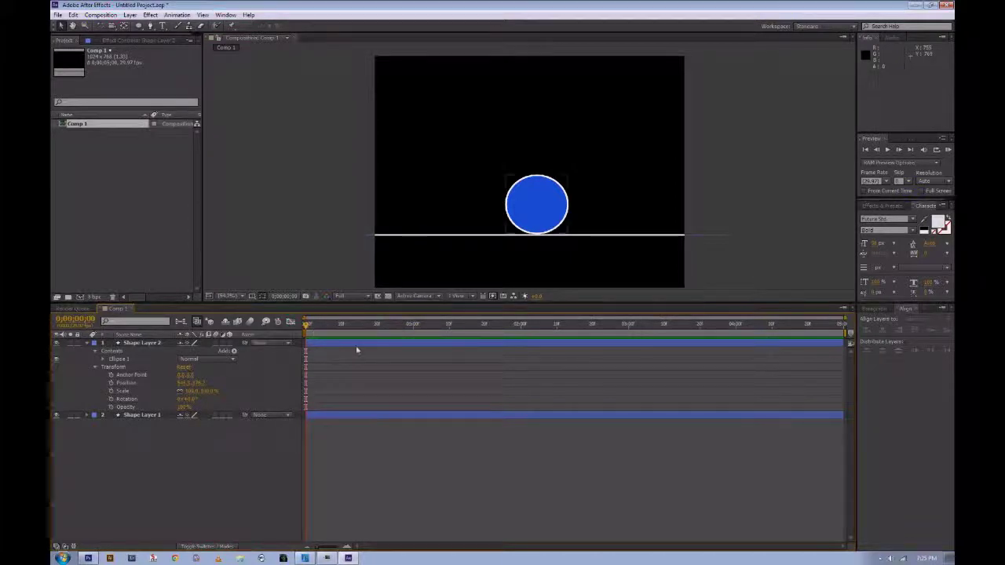
{"action": "left_click", "coordinate": [539, 201]}
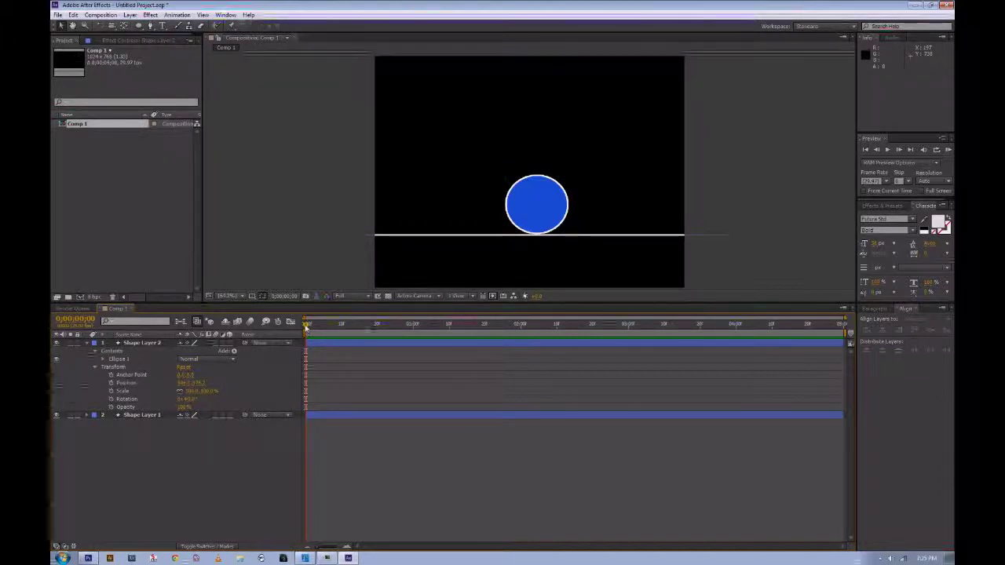
{"action": "left_click", "coordinate": [295, 368]}
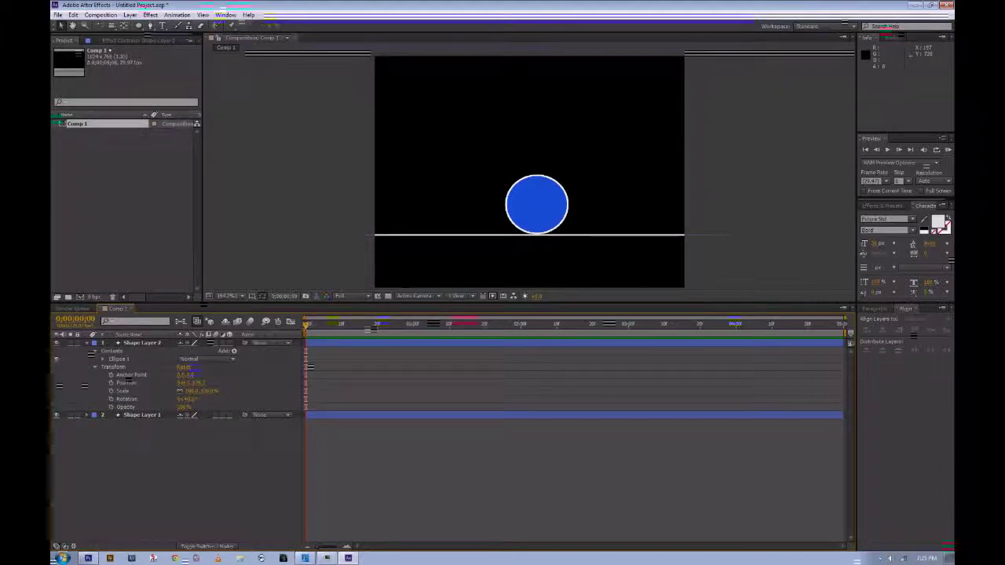
- Add an Opacity keyframe to the circle layer at the start of the timeline and set it to 0%
{"action": "left_click", "coordinate": [113, 368]}
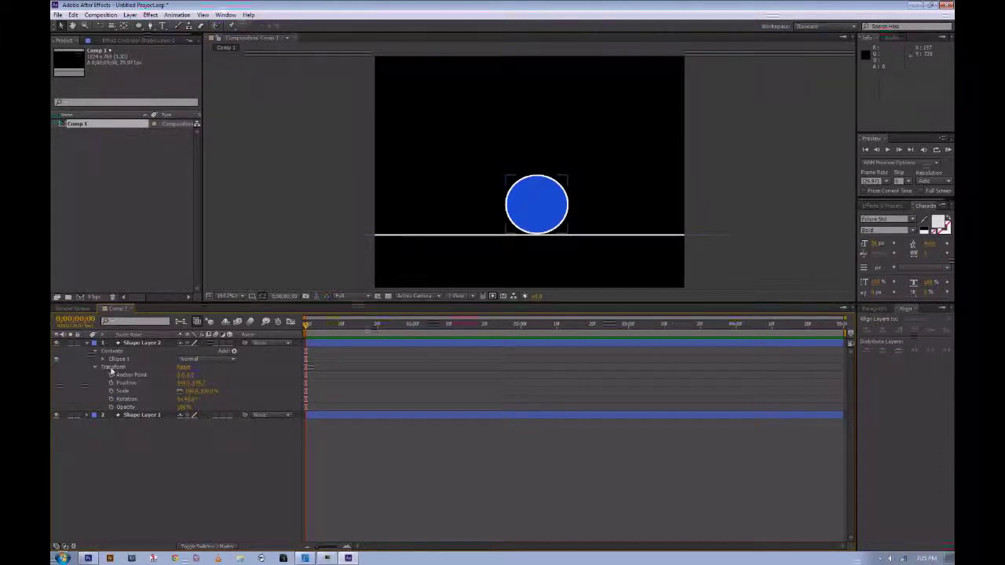
{"action": "left_click", "coordinate": [116, 409]}
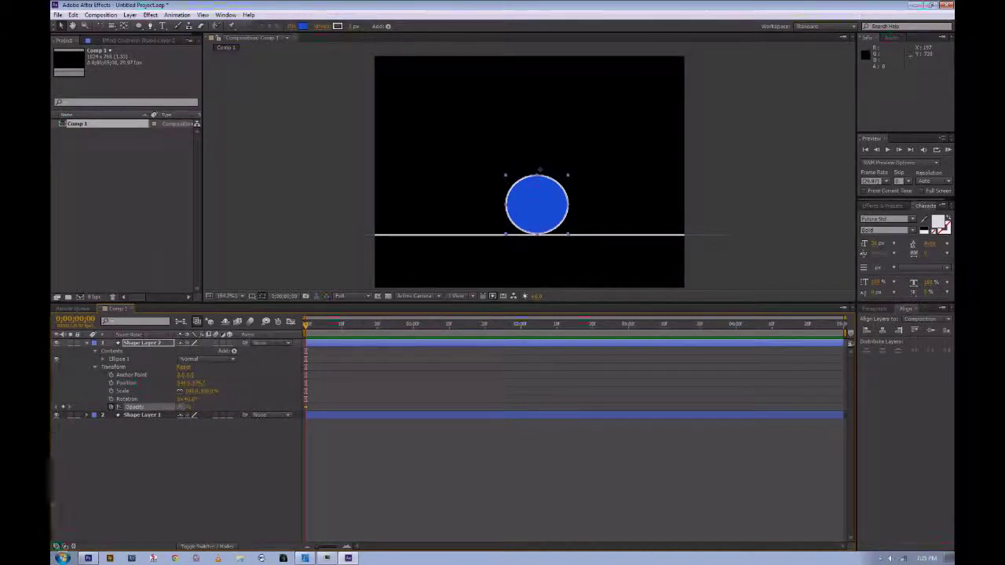
{"action": "left_click_drag", "start_coordinate": [180, 409], "coordinate": [141, 409]}
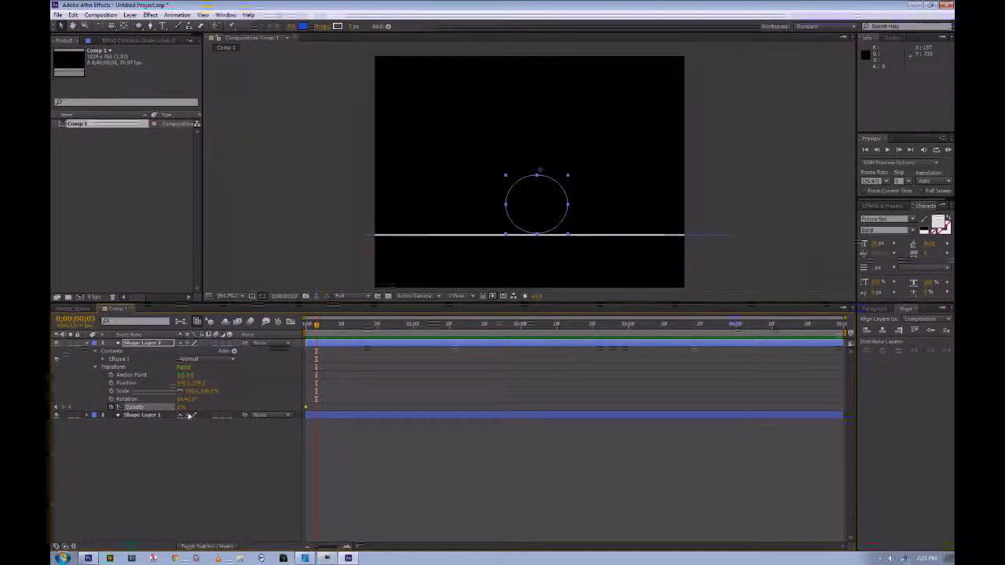
- Set the circle layer's Opacity to 100% at 0;03 and scrub back to the start to check the fade-in
{"action": "left_click_drag", "start_coordinate": [180, 406], "coordinate": [291, 403]}
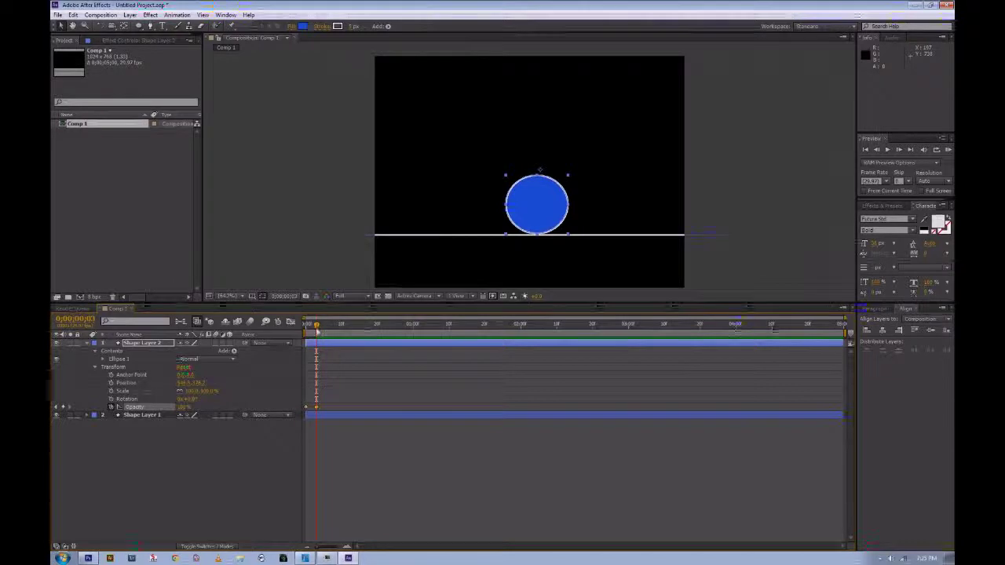
{"action": "left_click_drag", "start_coordinate": [316, 328], "coordinate": [295, 332]}
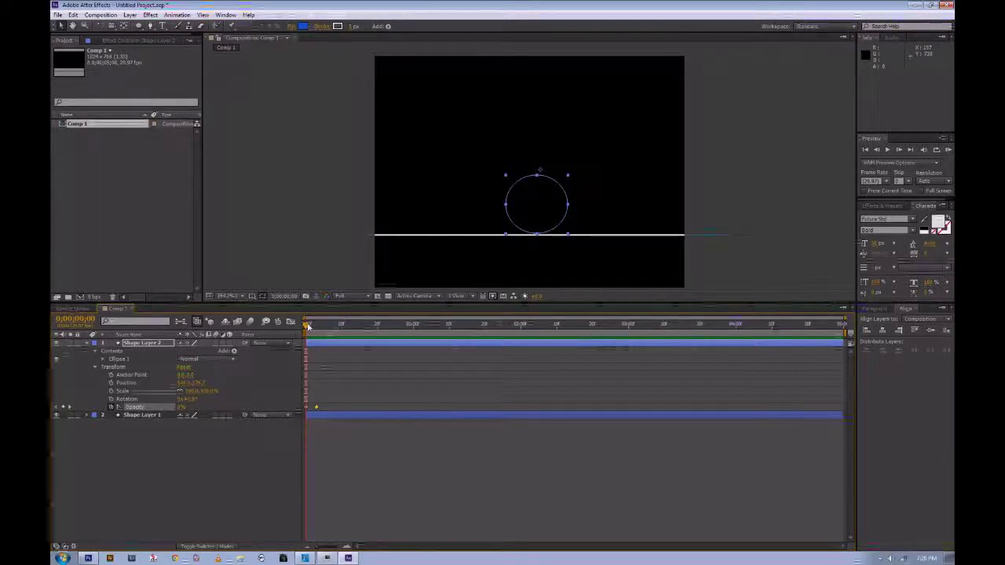
{"action": "mouse_move", "coordinate": [308, 326]}
{"action": "left_mouse_down"}
{"action": "mouse_move", "coordinate": [370, 333]}
{"action": "mouse_move", "coordinate": [303, 334]}
{"action": "left_mouse_up"}
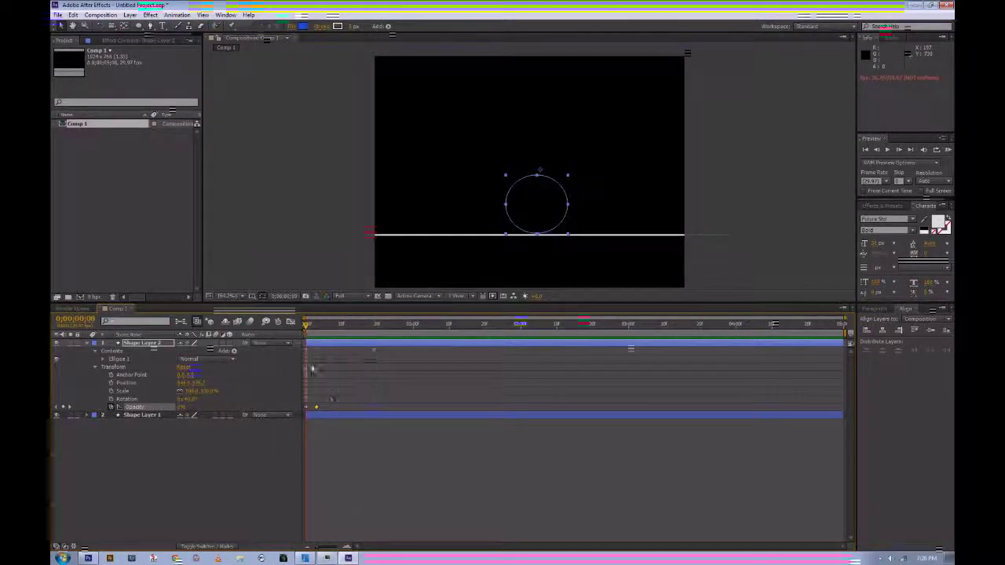
- Slow the ball's fade-in by moving the 100% Opacity keyframe to 0;17, previewing the timing from the start along the way
{"action": "left_click_drag", "start_coordinate": [316, 410], "coordinate": [348, 408]}
{"action": "mouse_move", "coordinate": [306, 323]}
{"action": "left_mouse_down"}
{"action": "mouse_move", "coordinate": [394, 328]}
{"action": "mouse_move", "coordinate": [303, 330]}
{"action": "left_mouse_up"}
{"action": "key", "text": "space"}
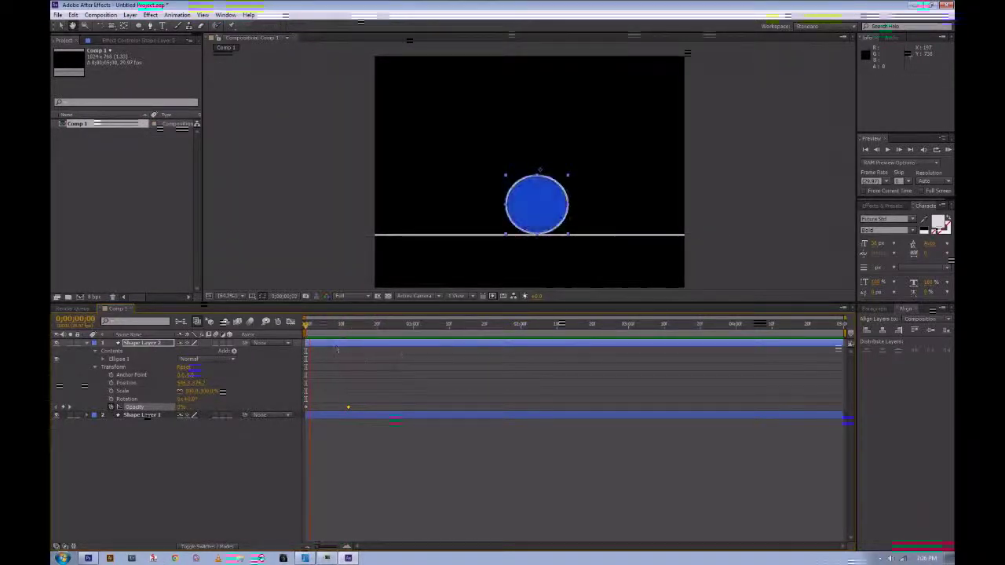
{"action": "key", "text": "space"}
{"action": "left_click_drag", "start_coordinate": [347, 407], "coordinate": [366, 411]}
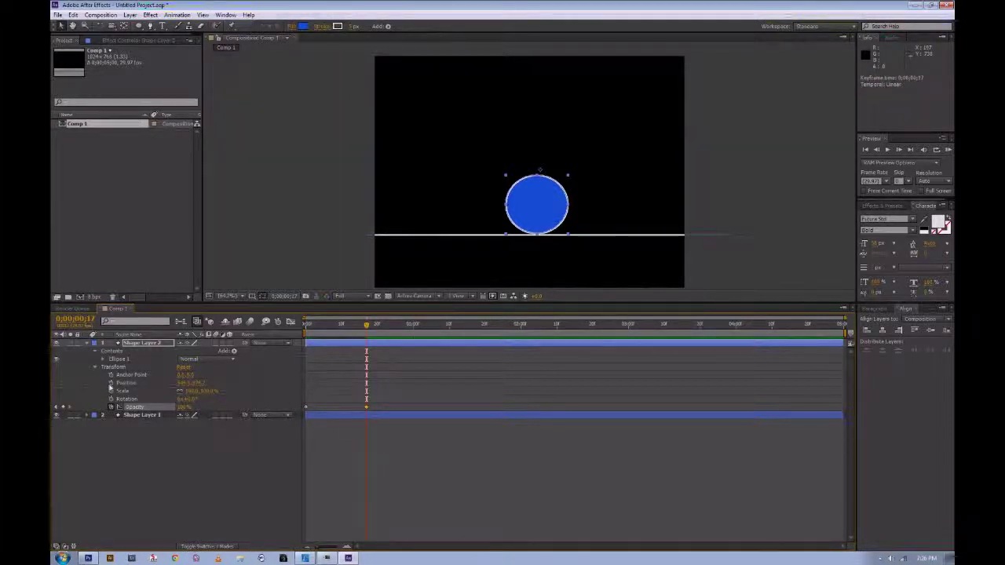
- Add a Position keyframe at 0;17 with the ball on the line, and another at 0;24 with it raised near the composition's upper edge
{"action": "left_click", "coordinate": [111, 383]}
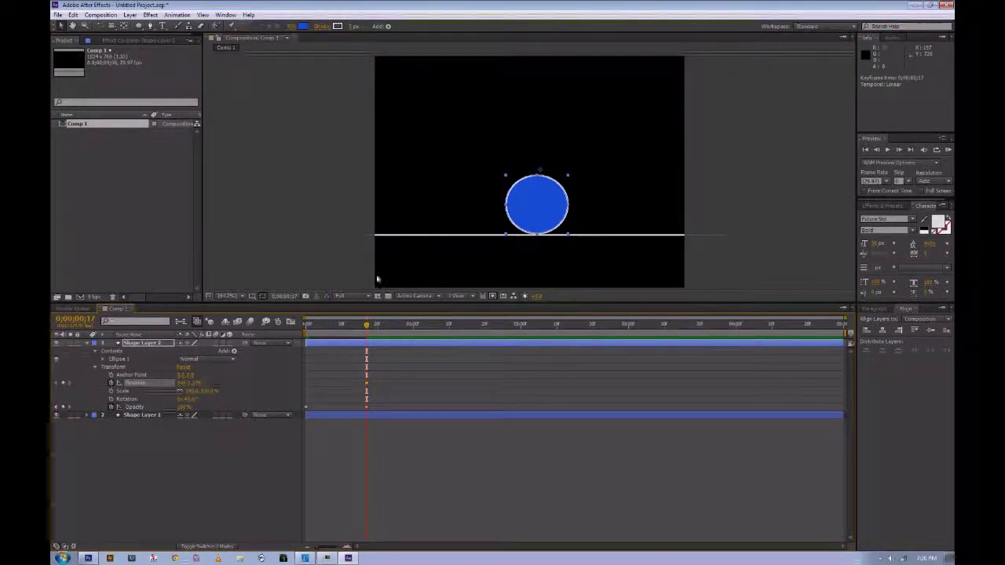
{"action": "mouse_move", "coordinate": [540, 212]}
{"action": "left_mouse_down"}
{"action": "mouse_move", "coordinate": [541, 186]}
{"action": "mouse_move", "coordinate": [541, 211]}
{"action": "left_mouse_up"}
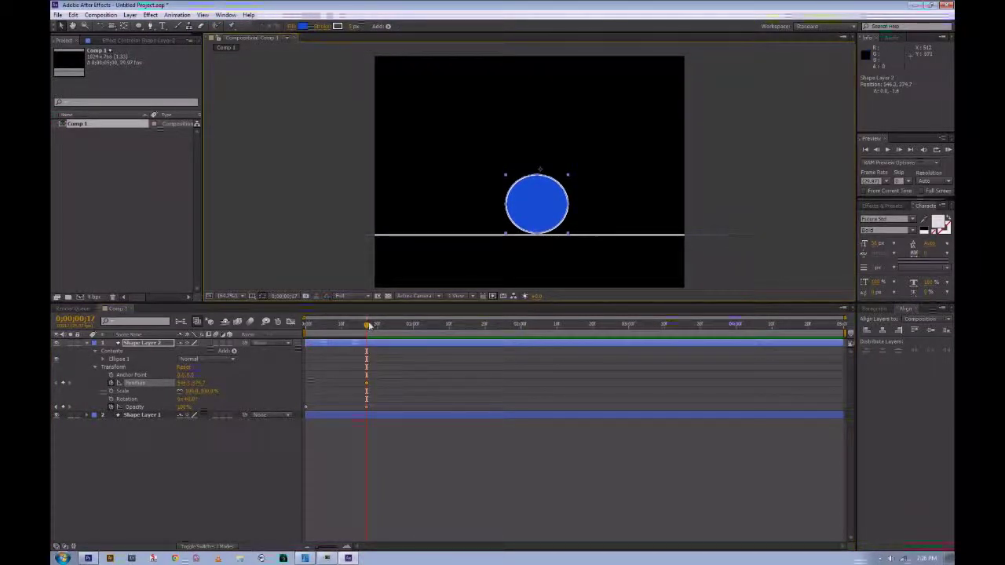
{"action": "mouse_move", "coordinate": [378, 326]}
{"action": "left_mouse_down"}
{"action": "mouse_move", "coordinate": [367, 324]}
{"action": "mouse_move", "coordinate": [392, 324]}
{"action": "left_mouse_up"}
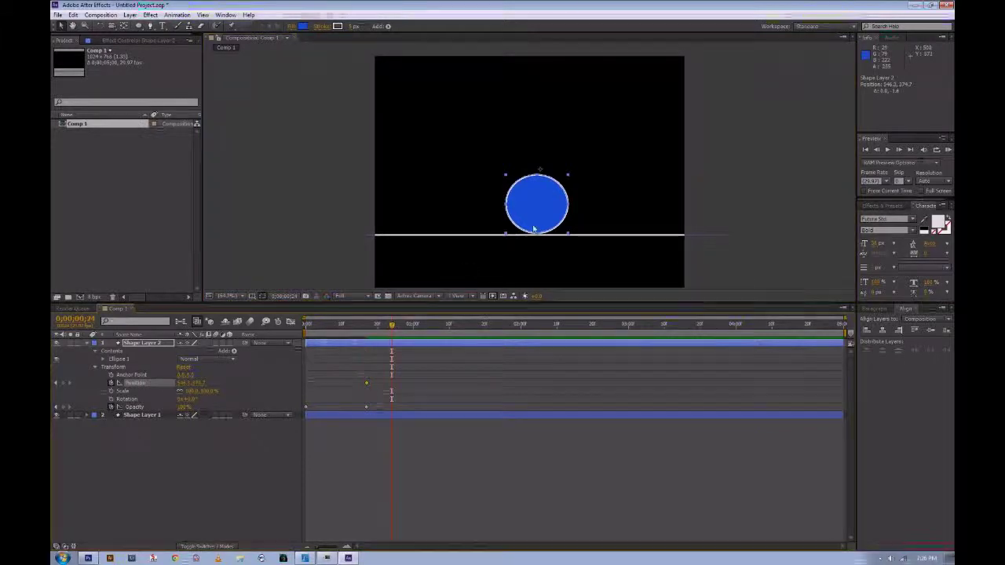
{"action": "left_click_drag", "start_coordinate": [550, 200], "coordinate": [548, 116]}
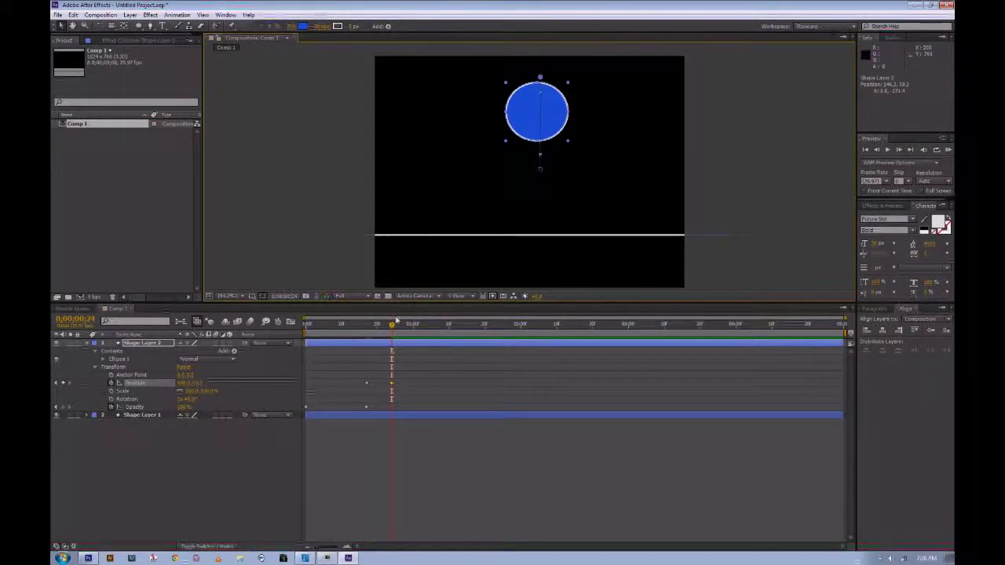
- Bring the ball back down onto the line at 1;13 and shift the raised Position keyframe to 1;02
{"action": "left_click_drag", "start_coordinate": [394, 327], "coordinate": [460, 324]}
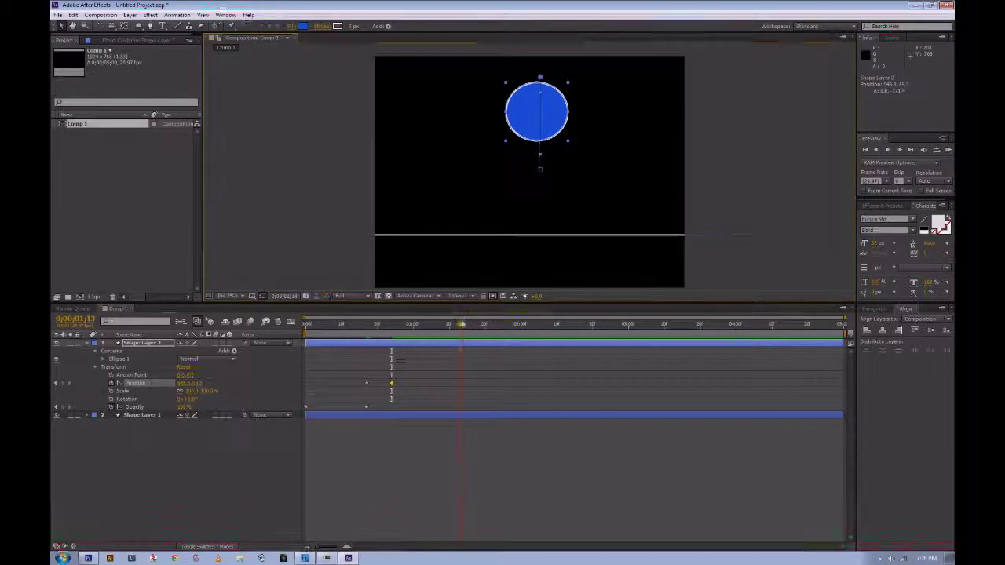
{"action": "left_click_drag", "start_coordinate": [553, 116], "coordinate": [559, 206]}
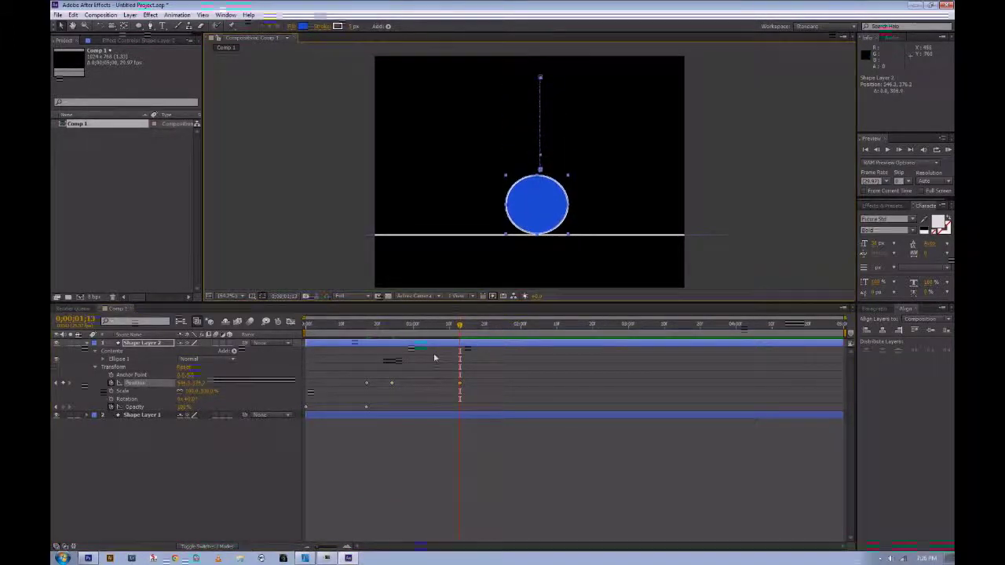
{"action": "left_click_drag", "start_coordinate": [398, 384], "coordinate": [421, 385]}
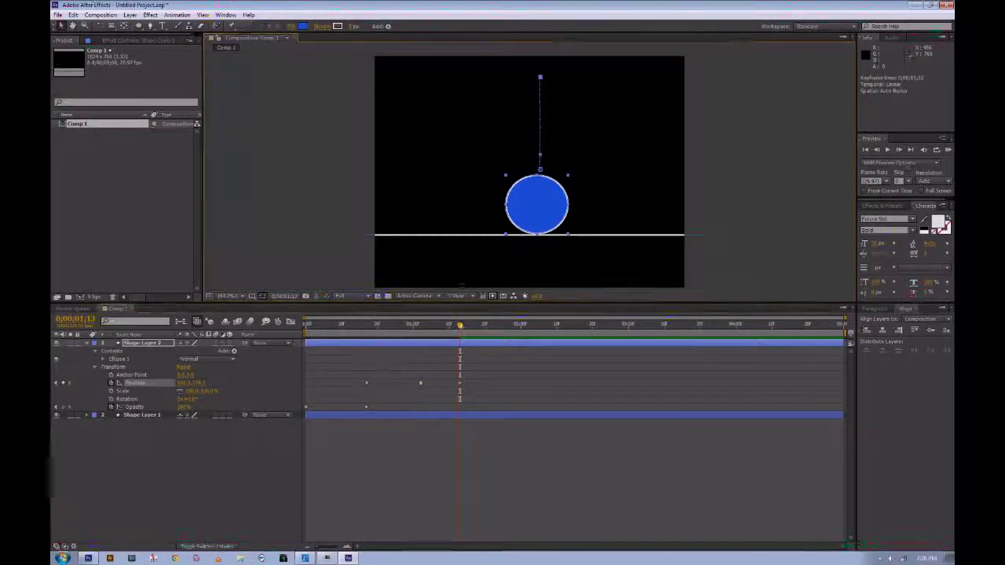
- Review the ball's rise and fall along the timeline and return the time indicator to 0;17
{"action": "left_click_drag", "start_coordinate": [458, 325], "coordinate": [337, 346]}
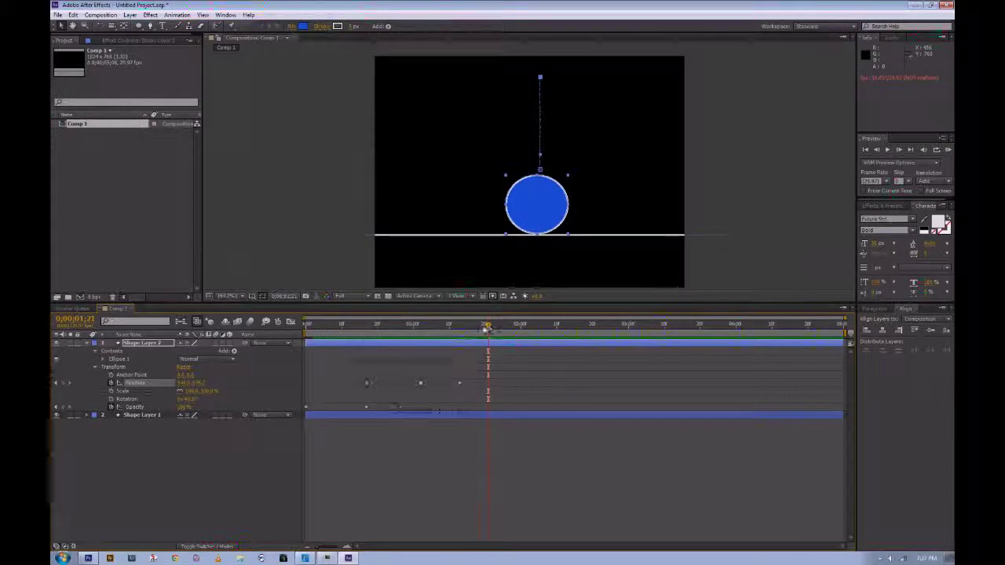
{"action": "left_click_drag", "start_coordinate": [486, 327], "coordinate": [413, 333]}
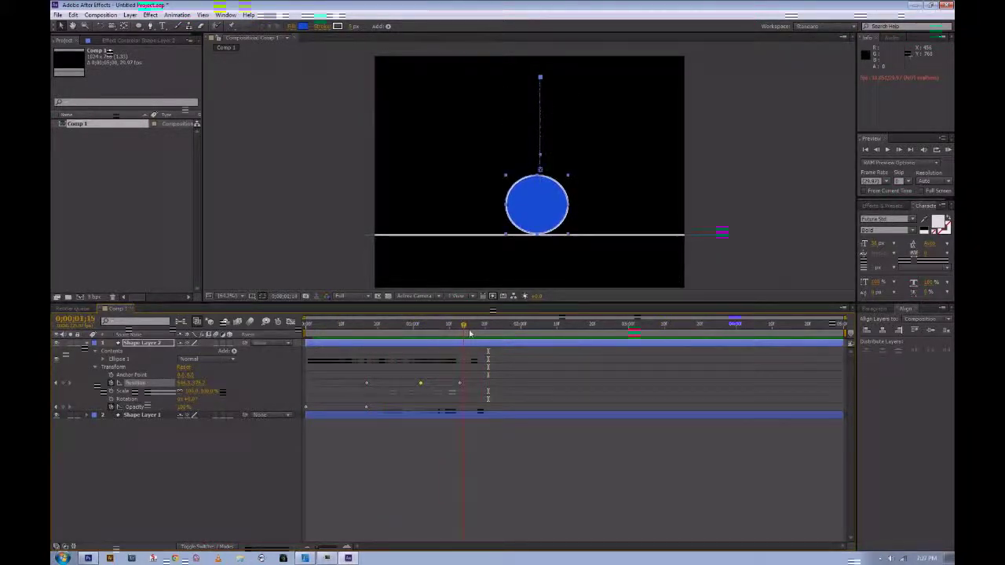
{"action": "left_click_drag", "start_coordinate": [364, 342], "coordinate": [366, 342]}
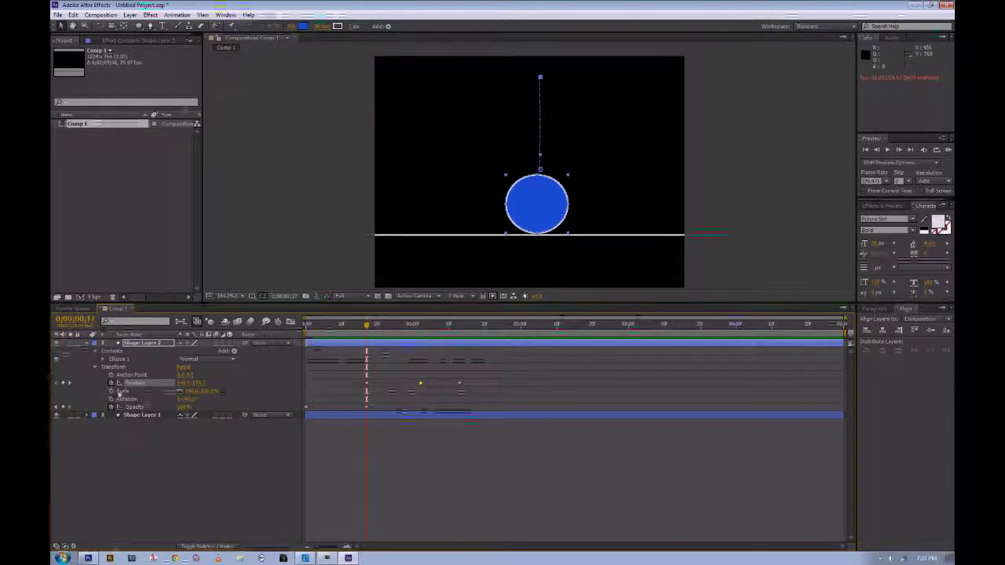
- Add a Scale keyframe at 0;17, shrink the ball to about 60%, and lower it to rest on the line
{"action": "left_click", "coordinate": [114, 390]}
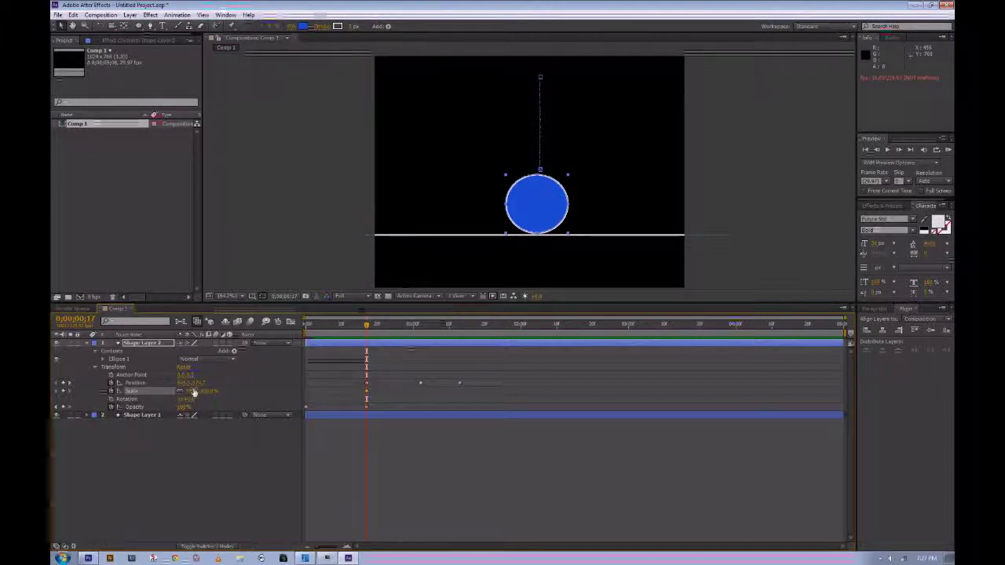
{"action": "left_click_drag", "start_coordinate": [192, 393], "coordinate": [163, 392]}
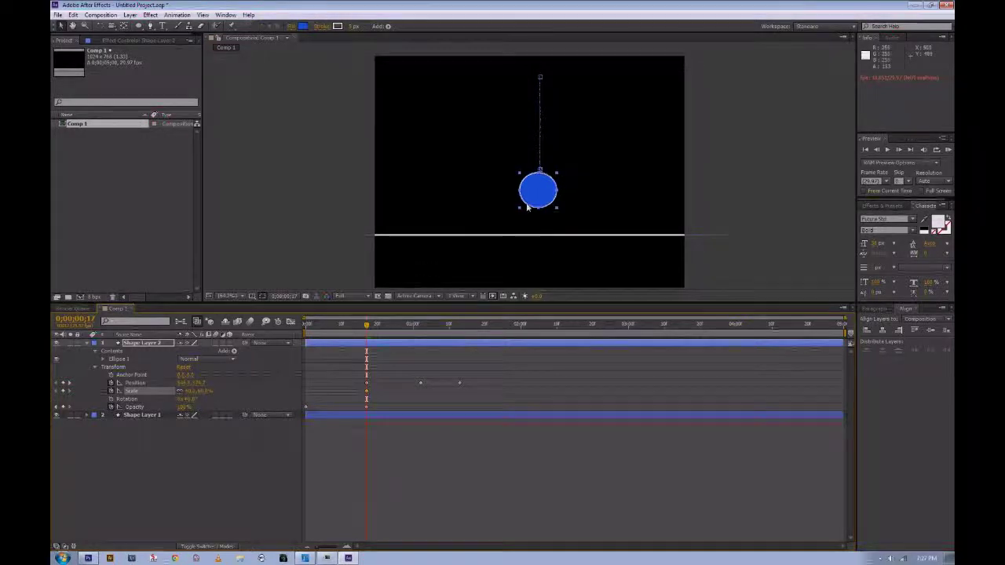
{"action": "left_click_drag", "start_coordinate": [540, 195], "coordinate": [540, 227]}
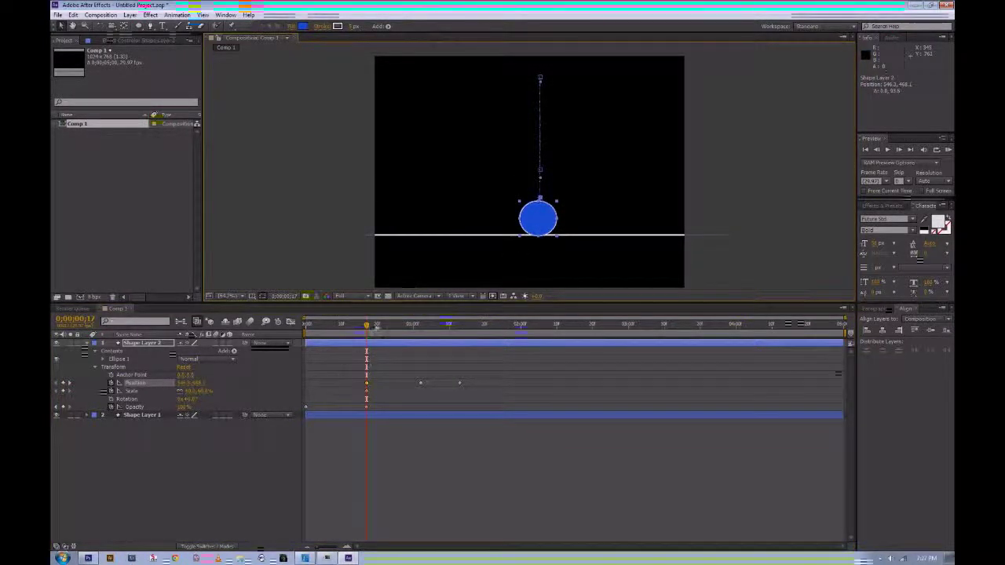
- Add growing Scale keyframes to the ball: about 105% at 1;02 and about 225% at 1;13
{"action": "left_click_drag", "start_coordinate": [368, 326], "coordinate": [422, 328]}
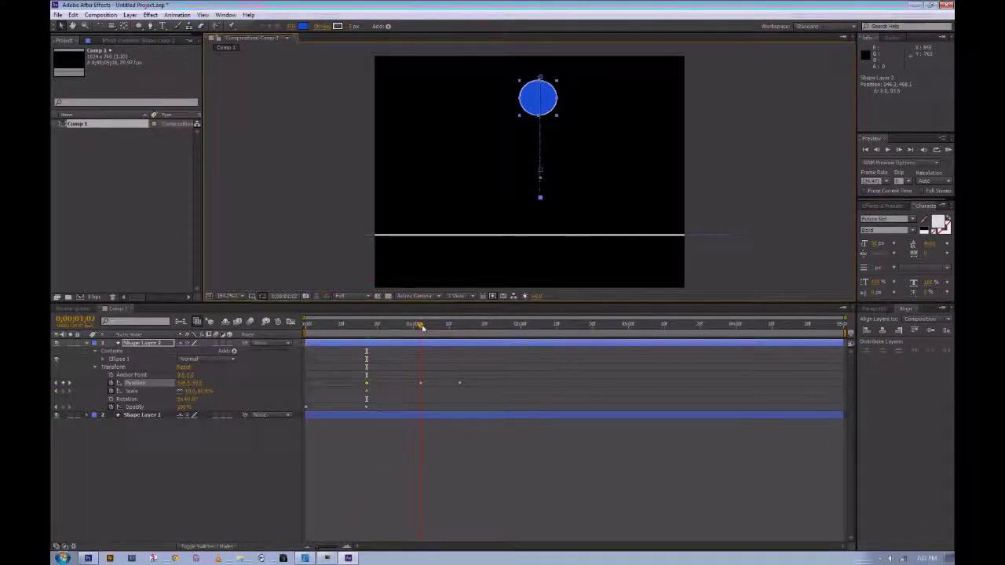
{"action": "left_click", "coordinate": [187, 384]}
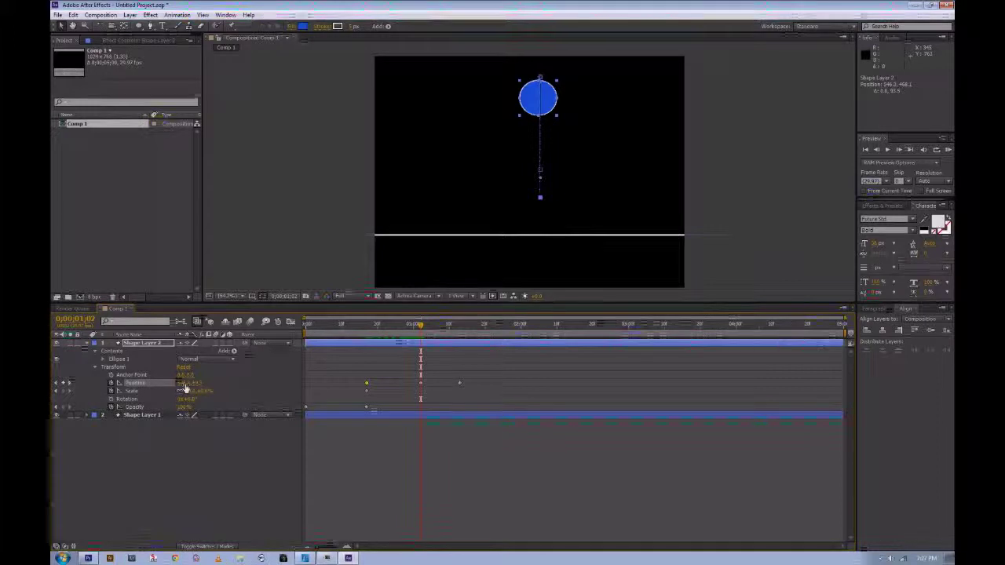
{"action": "left_click_drag", "start_coordinate": [186, 383], "coordinate": [194, 383]}
{"action": "key", "text": "ctrl+z"}
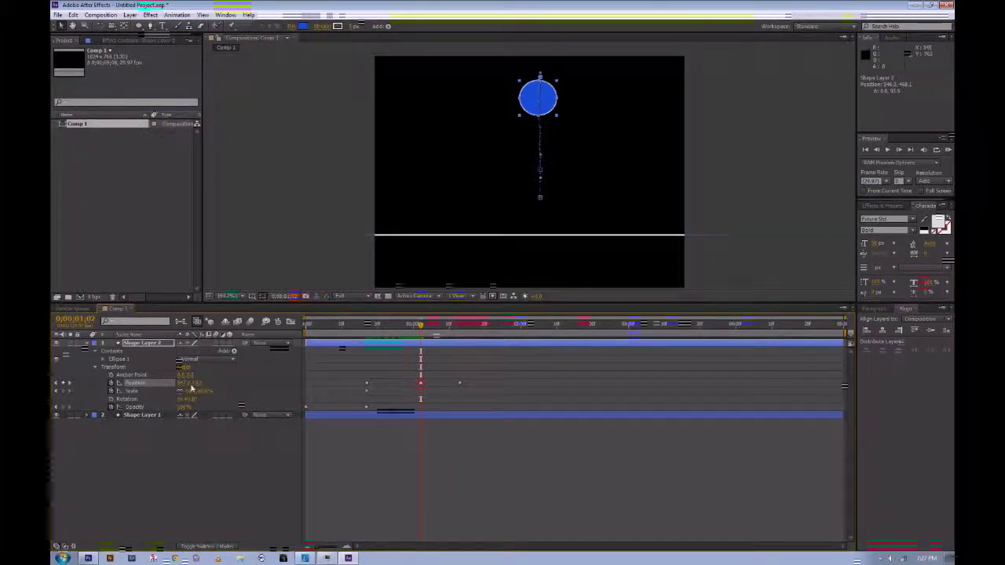
{"action": "left_click_drag", "start_coordinate": [189, 391], "coordinate": [212, 392]}
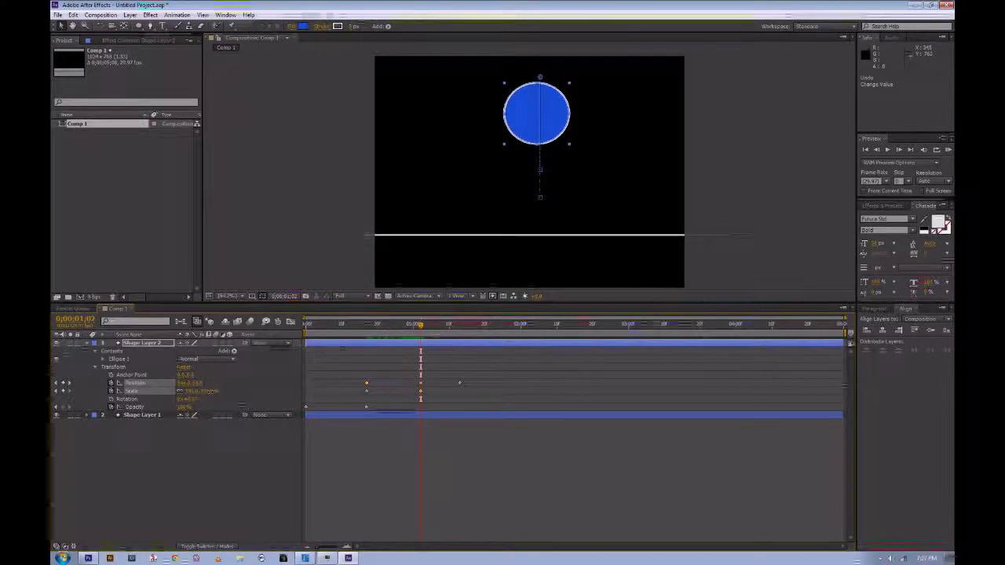
{"action": "left_click_drag", "start_coordinate": [420, 333], "coordinate": [461, 333]}
{"action": "left_click_drag", "start_coordinate": [194, 391], "coordinate": [247, 385]}
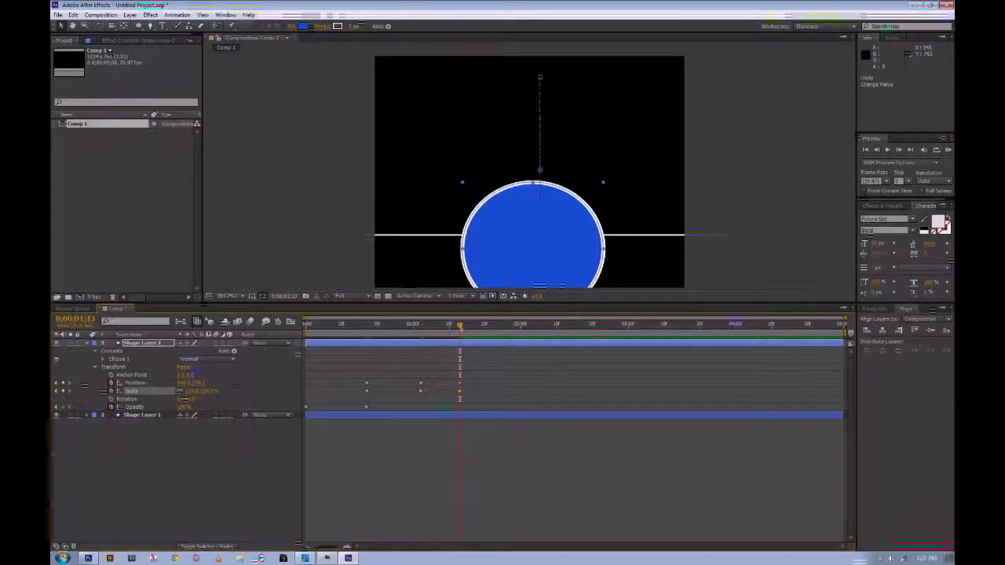
- Preview the ball's combined opacity, position and scale animation from the start, and stop the second playback at 0;28
{"action": "key", "text": "Home"}
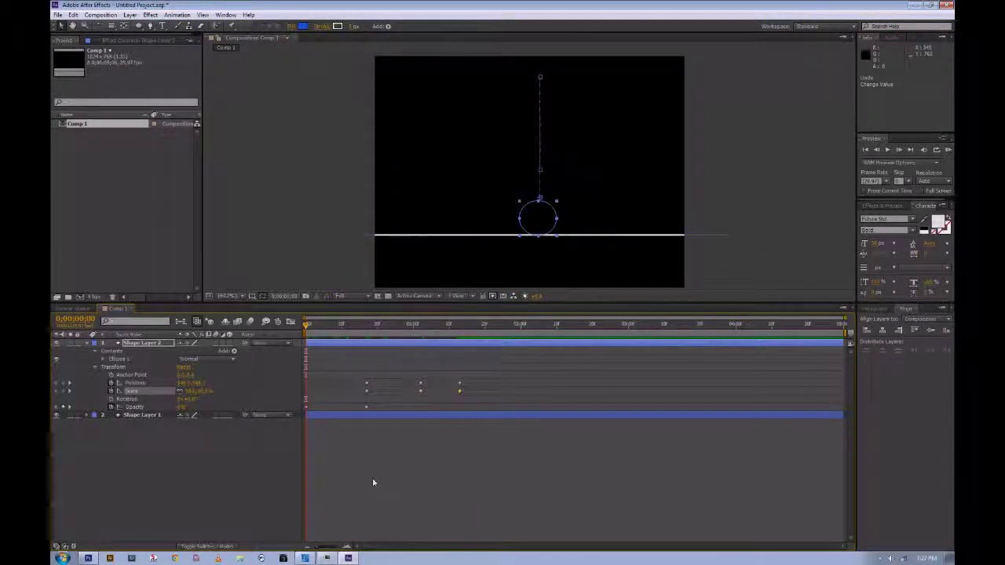
{"action": "key", "text": "space"}
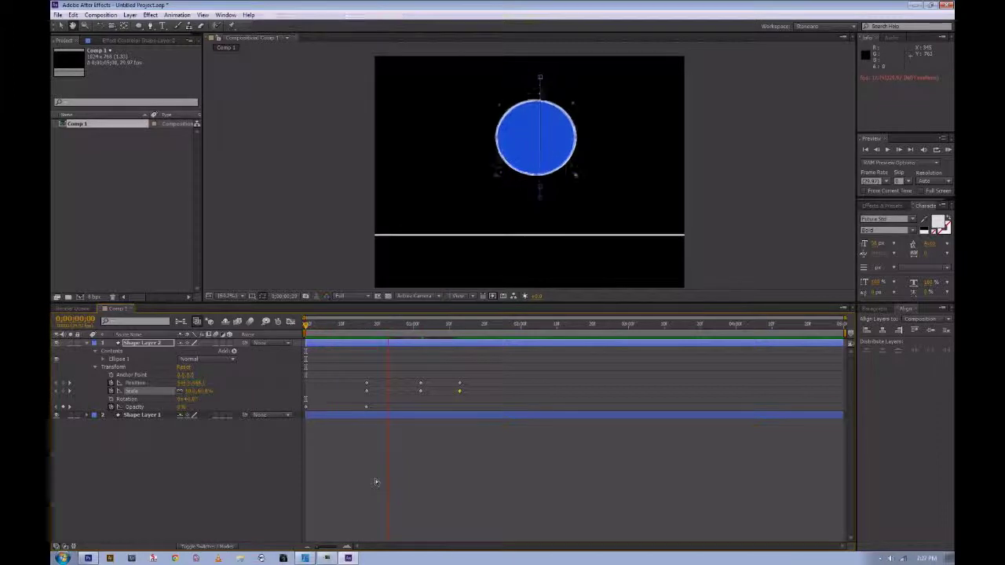
{"action": "key", "text": "space"}
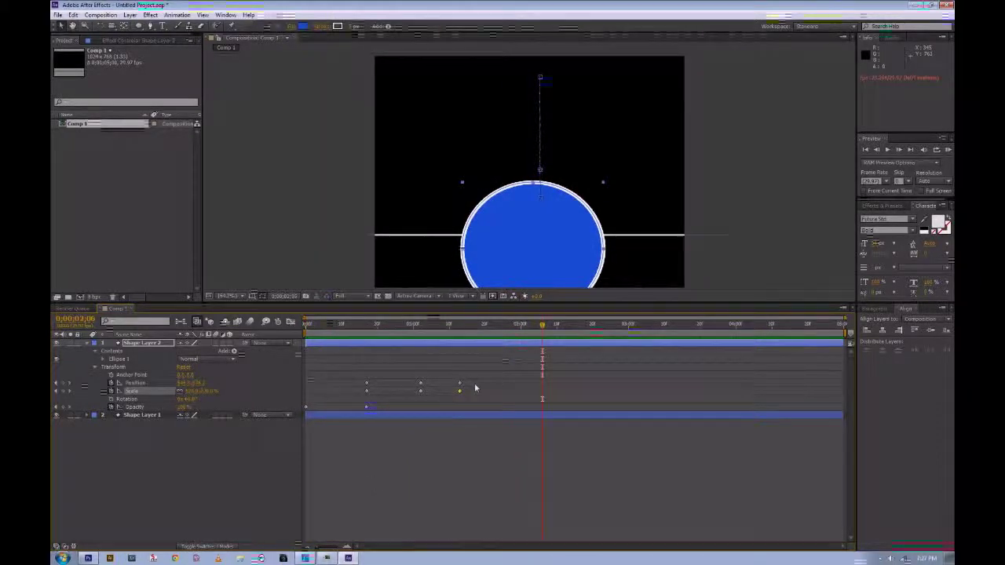
{"action": "left_click_drag", "start_coordinate": [450, 336], "coordinate": [306, 328]}
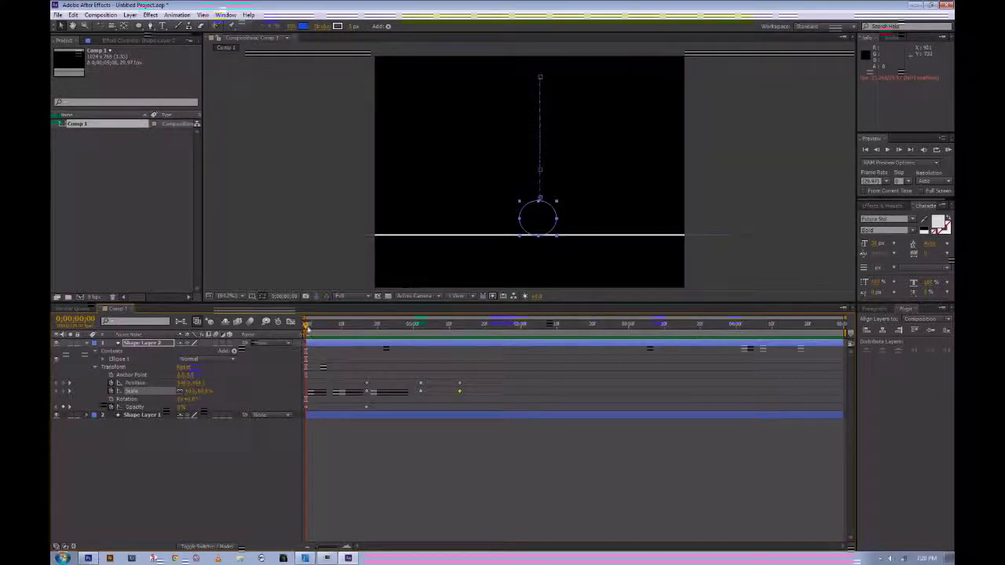
{"action": "key", "text": "space"}
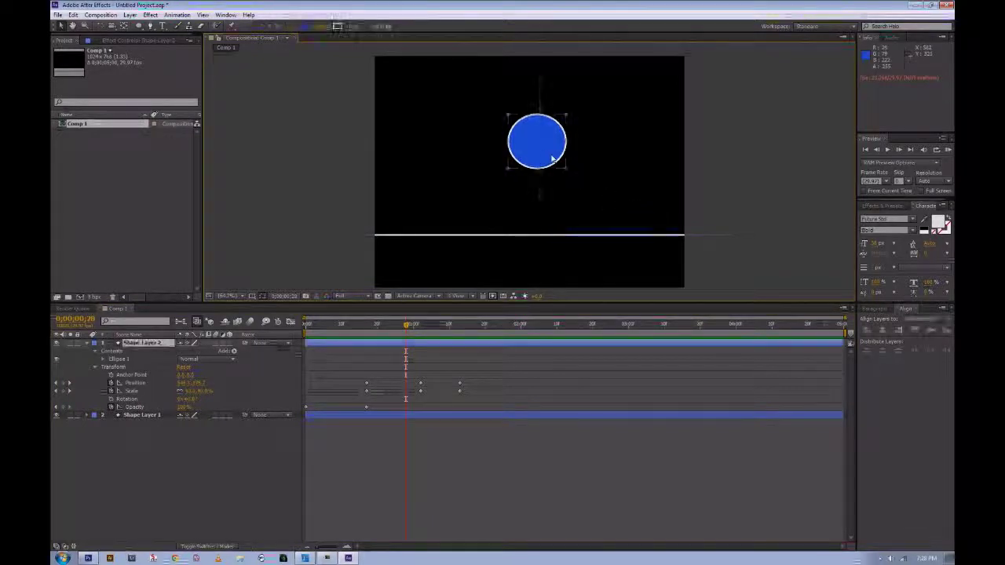
- At 0;28, enlarge the ball's Scale until it exceeds the frame, and reposition it to cover nearly the whole composition
{"action": "key", "text": "comma"}
{"action": "key", "text": "comma"}
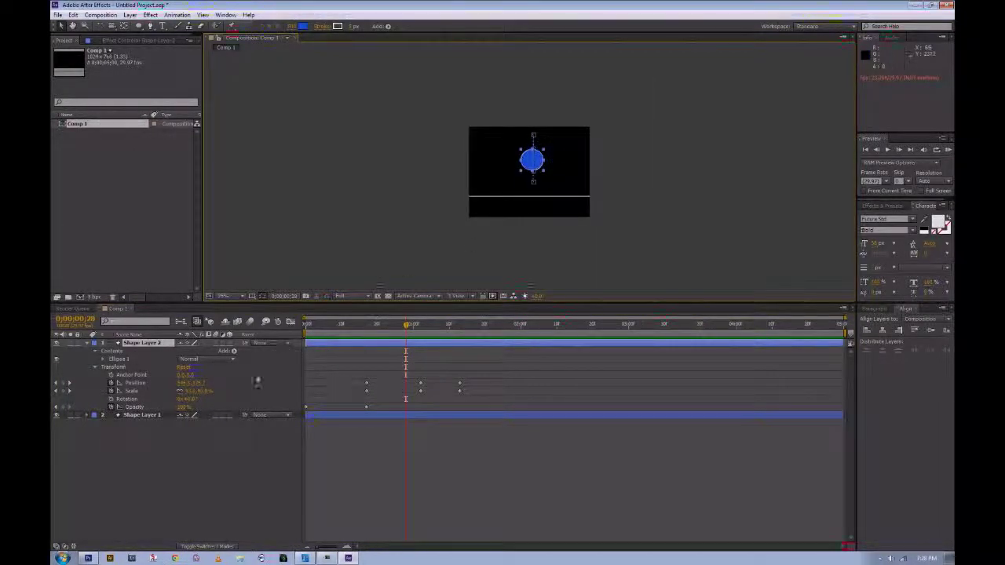
{"action": "left_click", "coordinate": [129, 390]}
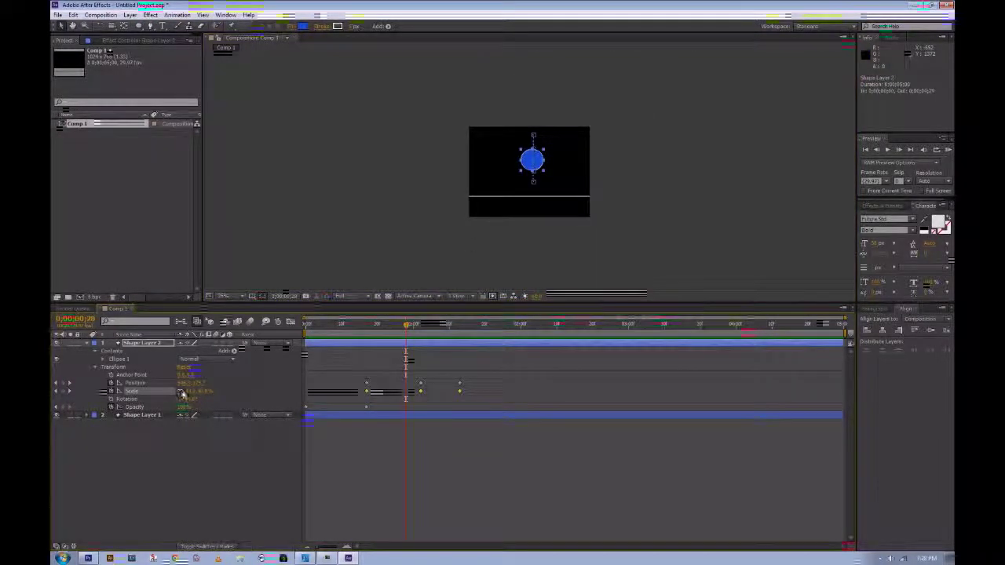
{"action": "left_click_drag", "start_coordinate": [188, 391], "coordinate": [474, 408]}
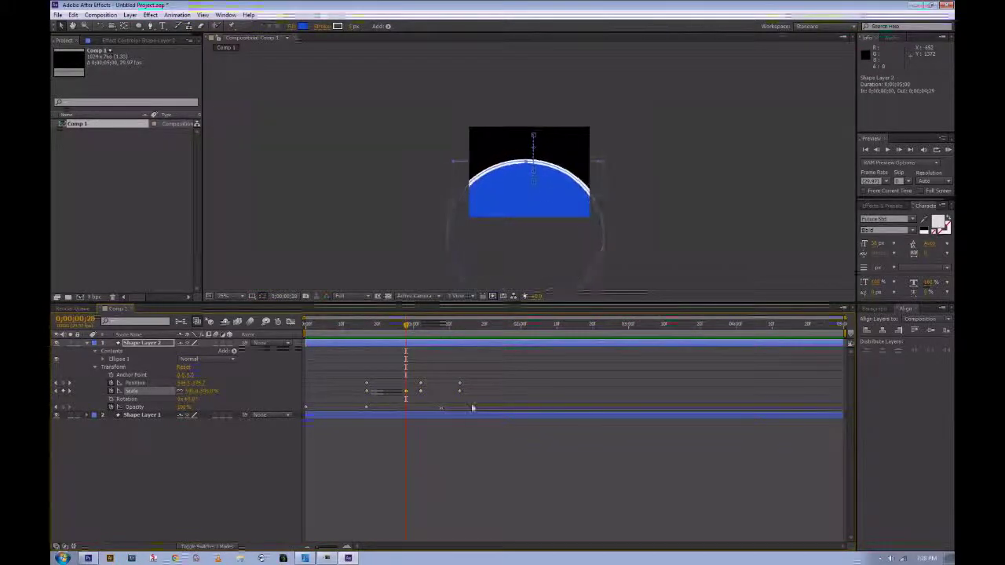
{"action": "left_click_drag", "start_coordinate": [523, 213], "coordinate": [532, 152]}
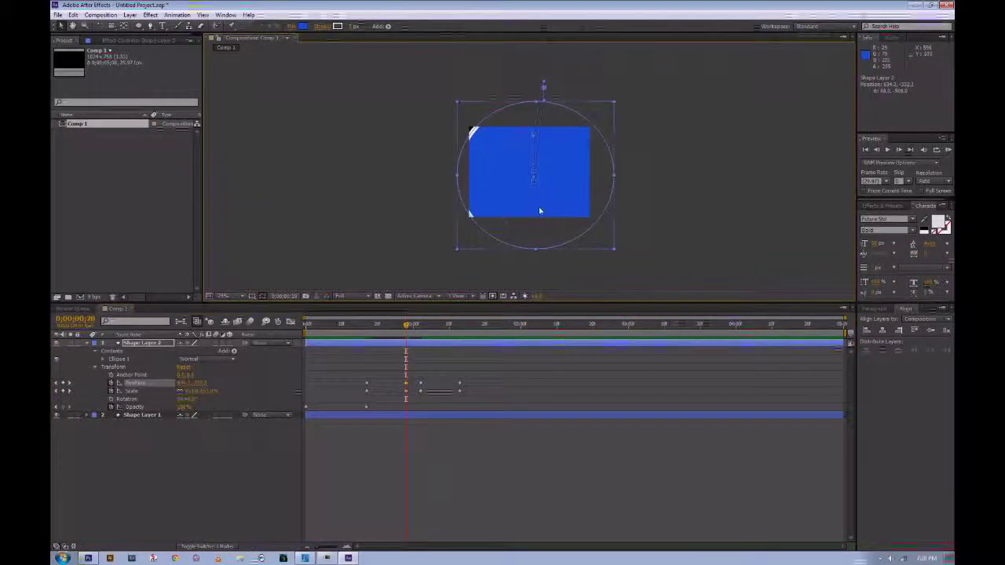
{"action": "left_click_drag", "start_coordinate": [540, 210], "coordinate": [534, 204]}
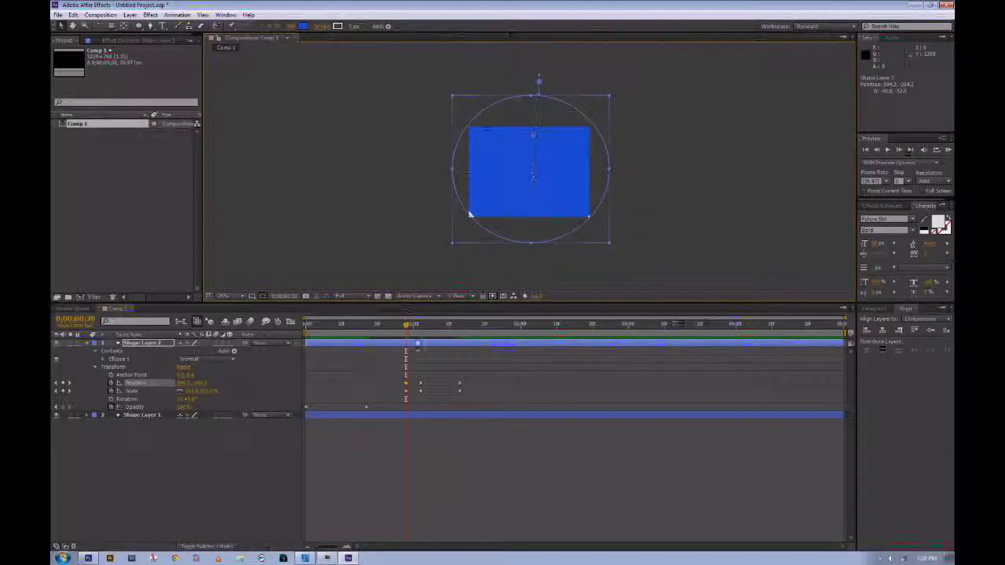
- Preview the revised ball animation from the start, place the time indicator at 1;26, and switch back to the sketching program
{"action": "left_click_drag", "start_coordinate": [406, 326], "coordinate": [303, 336]}
{"action": "key", "text": "space"}
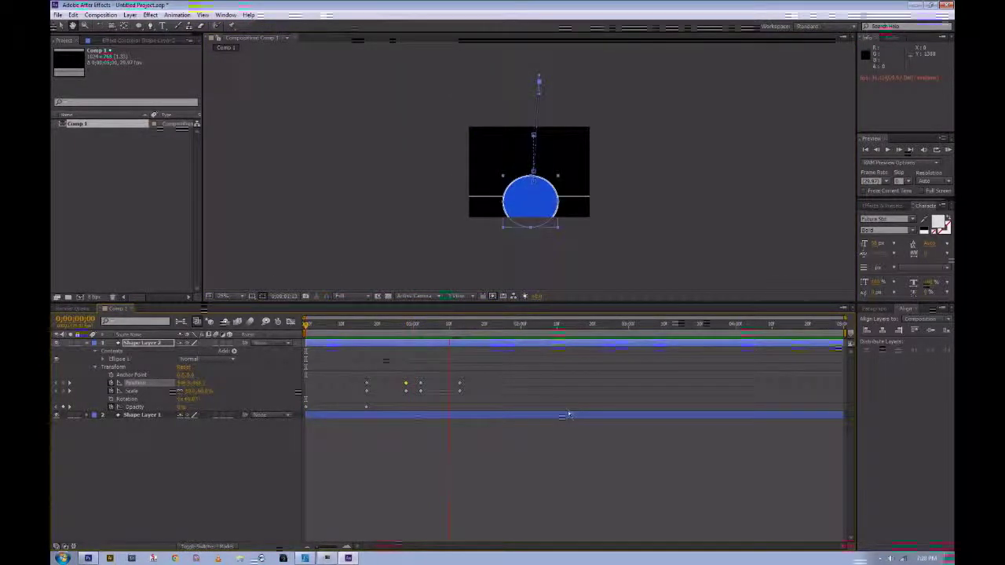
{"action": "left_click", "coordinate": [507, 324]}
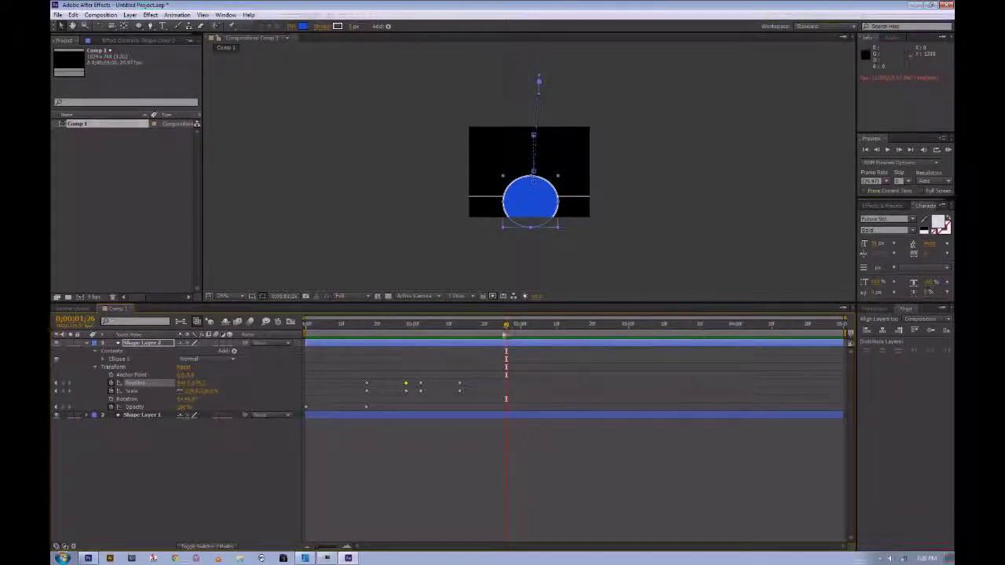
{"action": "left_click", "coordinate": [88, 558]}
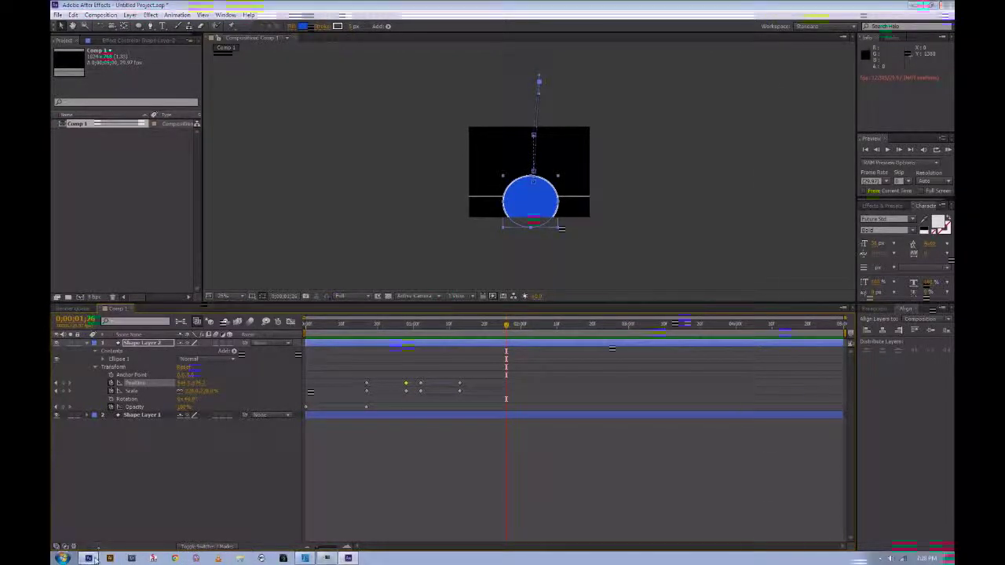